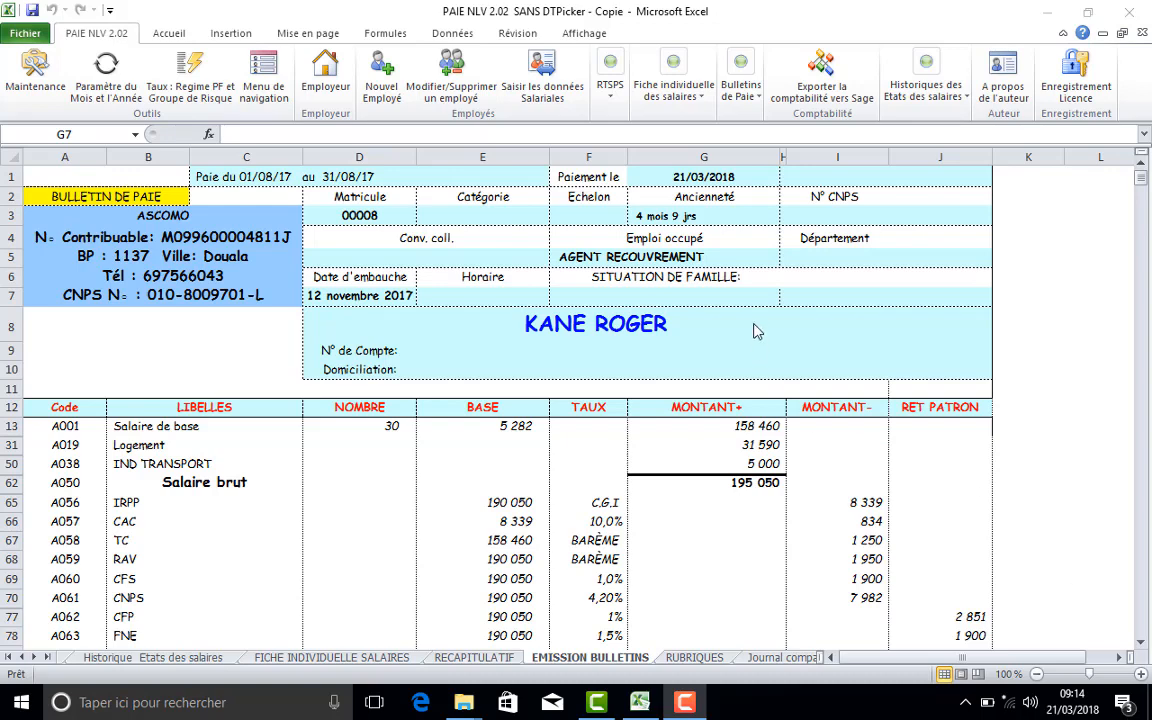
left_click(754, 100)
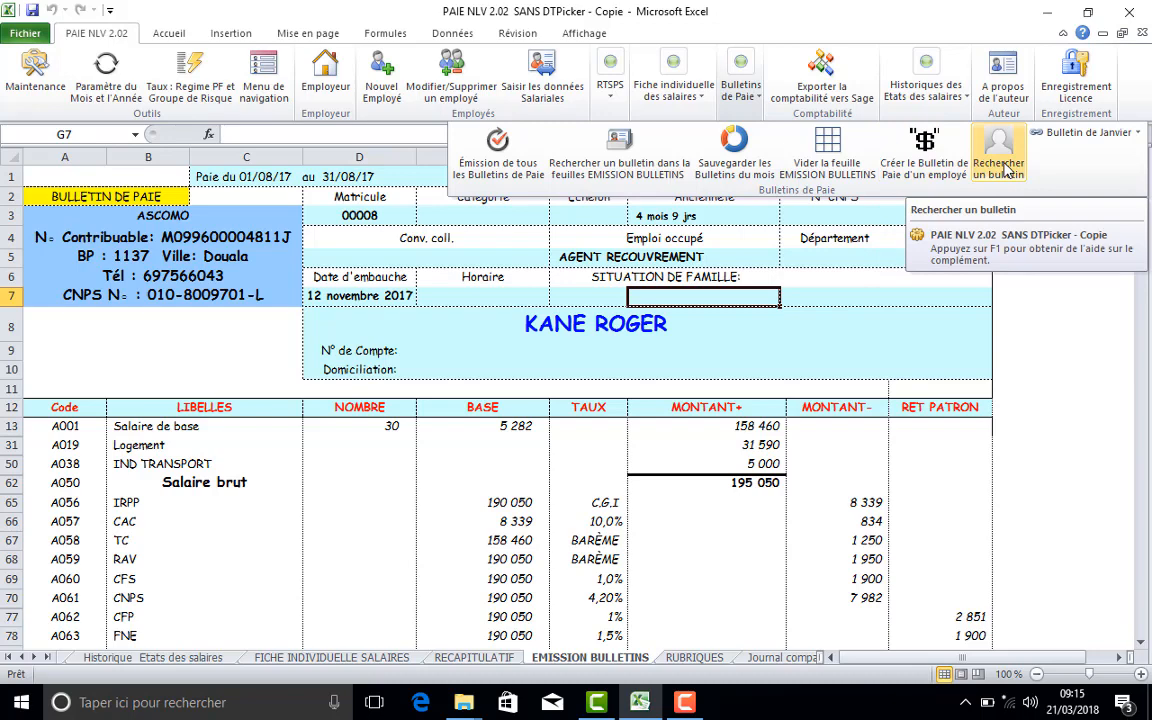
left_click(1088, 132)
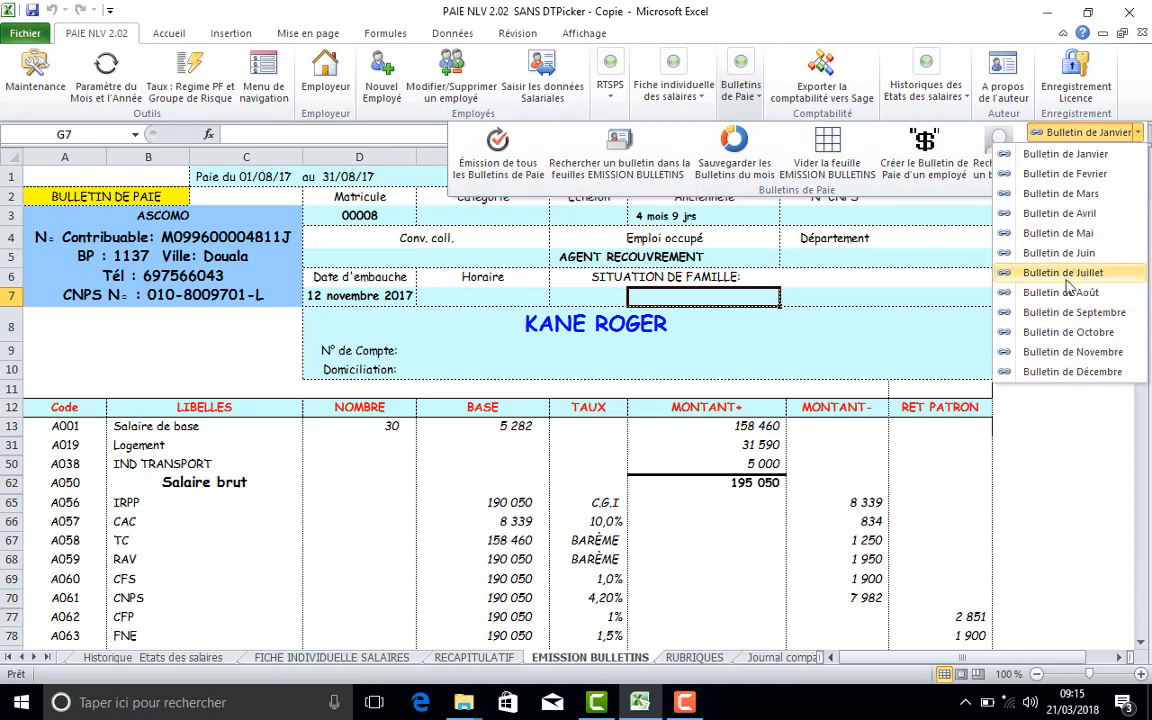
left_click(918, 301)
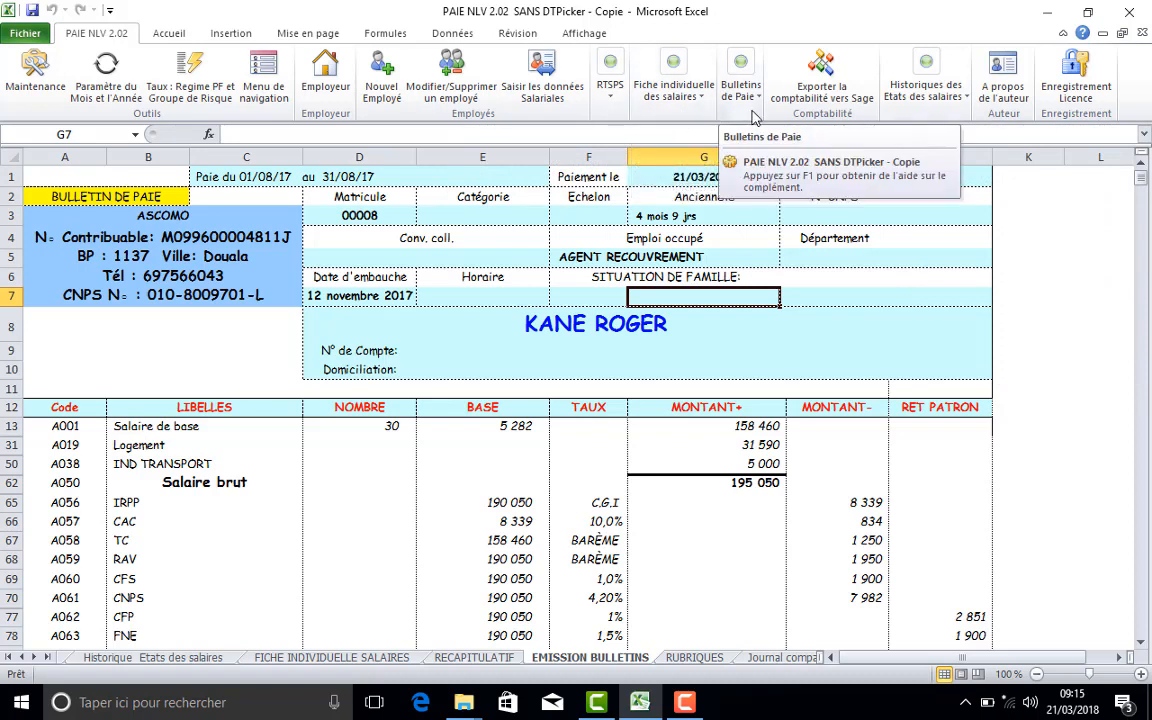
Clear the RTSPS of all employees on the ETAT DES SALAIRES sheet.
left_click(23, 658)
left_click(115, 658)
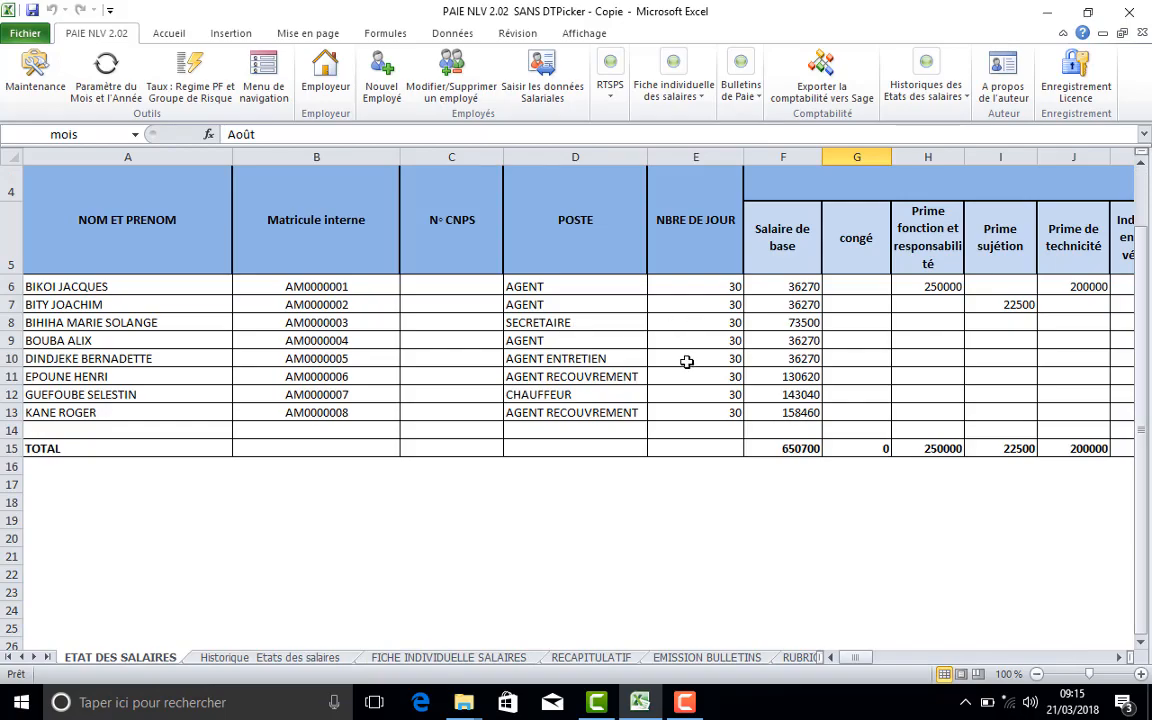
scroll(618, 326, "up", 1)
left_click_drag(866, 658, 1016, 660)
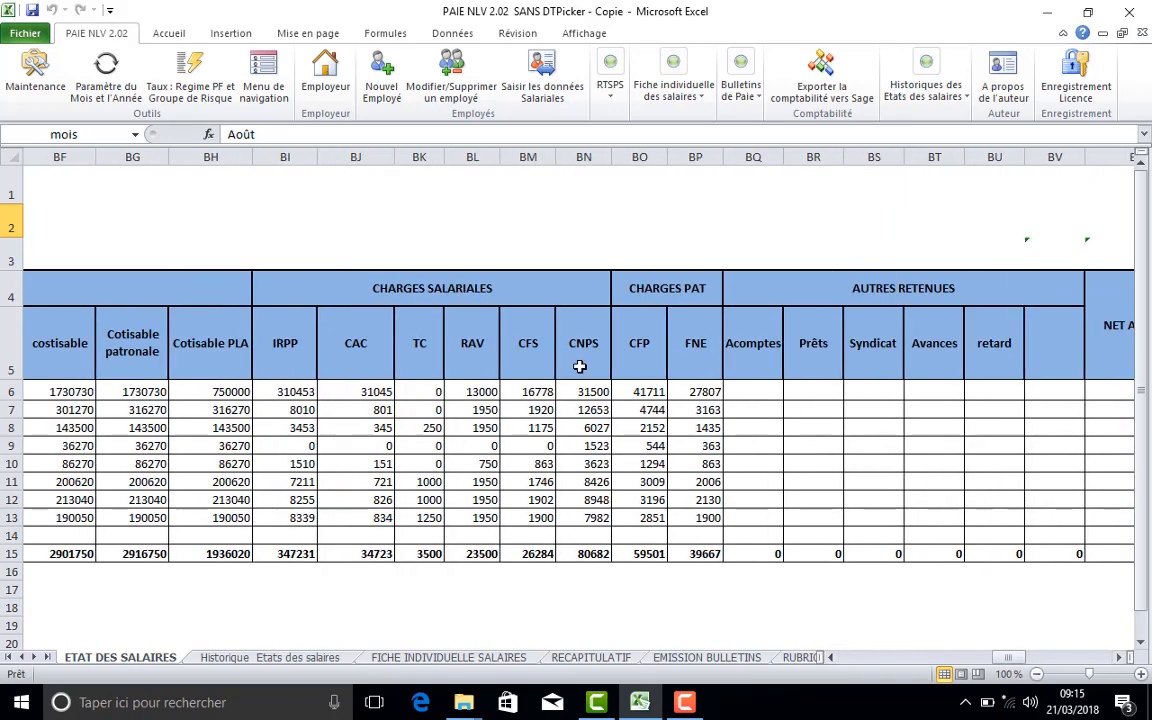
left_click(610, 82)
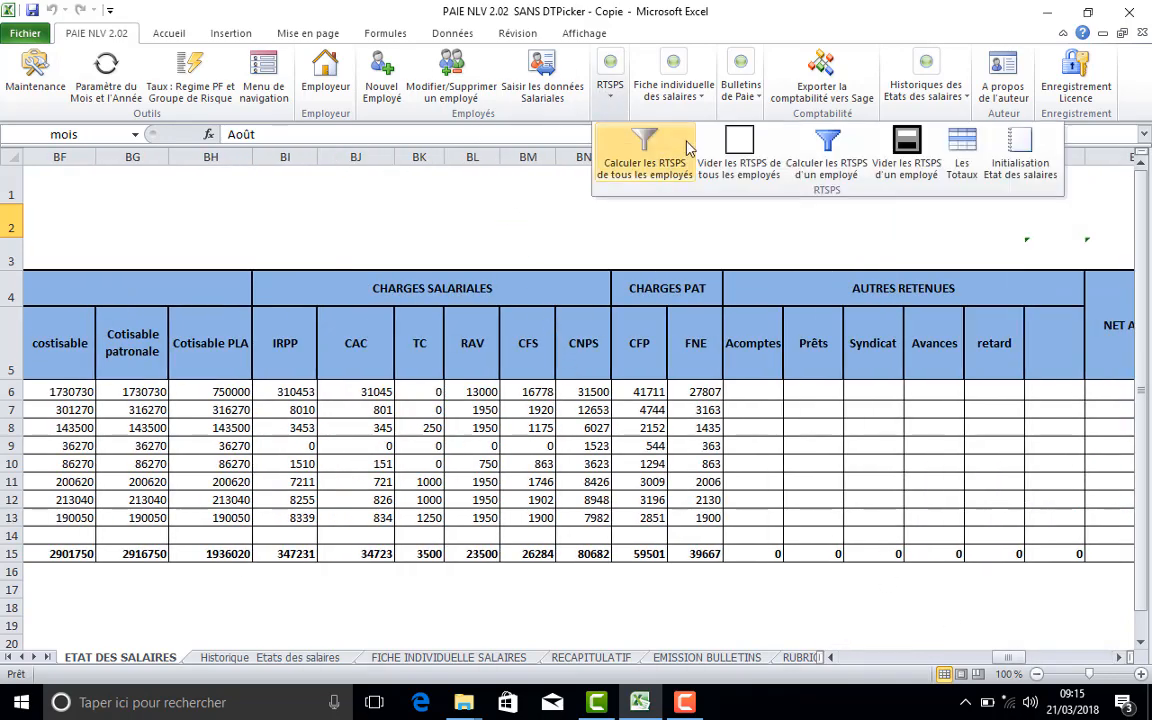
left_click(720, 160)
left_click(705, 430)
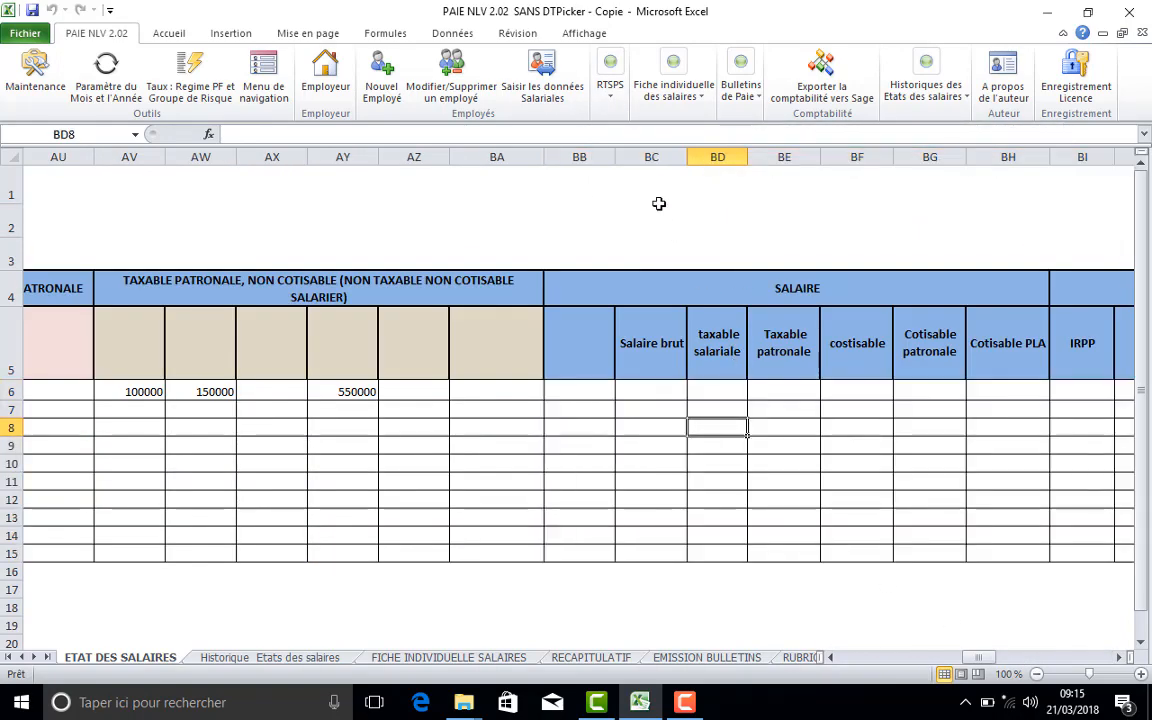
Calculate the RTSPS of all employees and check the salary columns of the ETAT DES SALAIRES sheet.
left_click(610, 88)
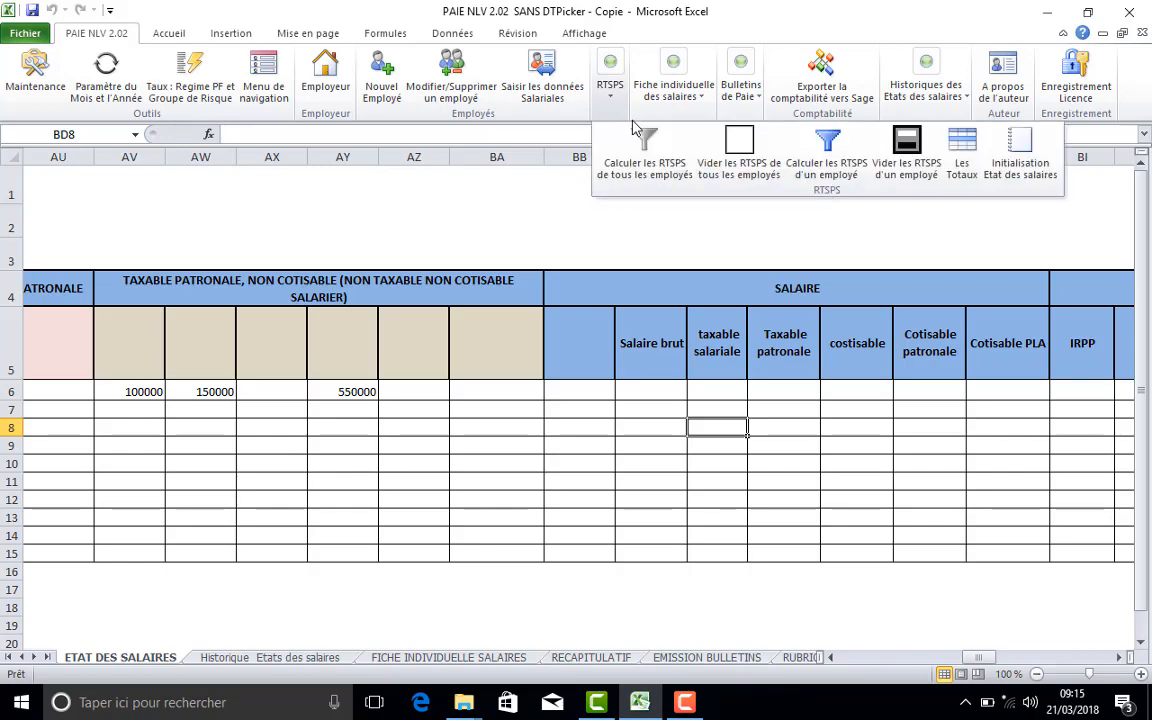
left_click(644, 162)
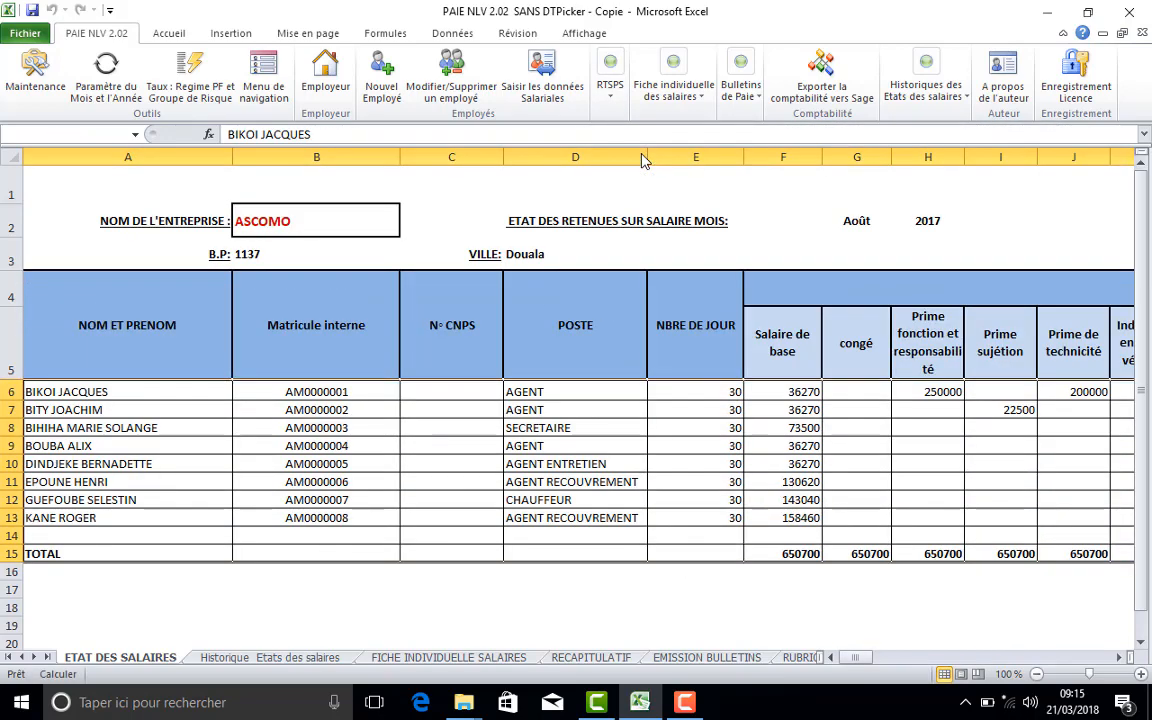
left_click(730, 411)
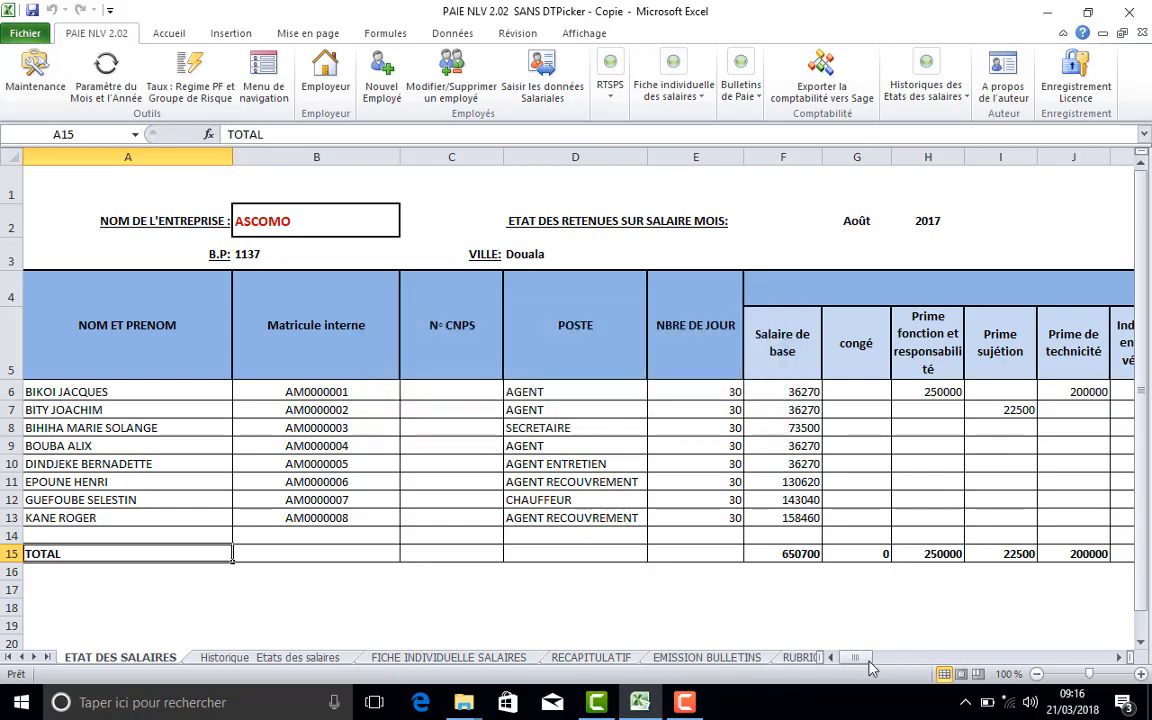
left_click_drag(862, 657, 980, 668)
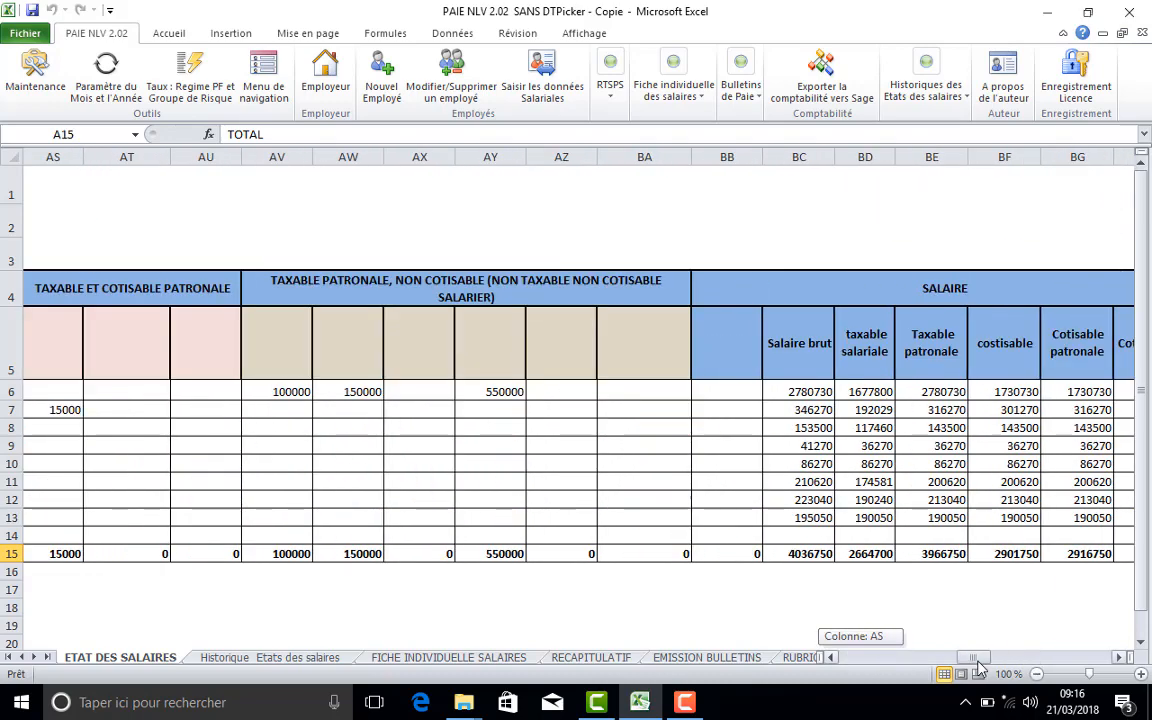
Try to fill the month's individual salary sheets (FIS) for all employees.
left_click(693, 106)
left_click(630, 150)
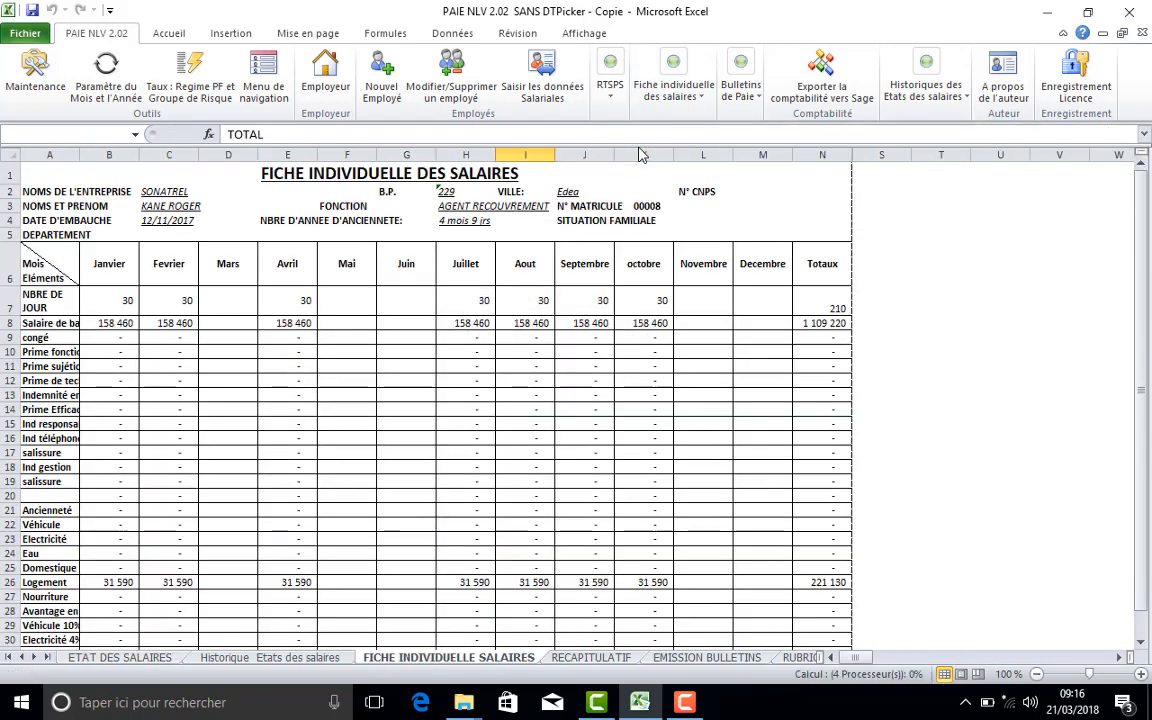
left_click(736, 433)
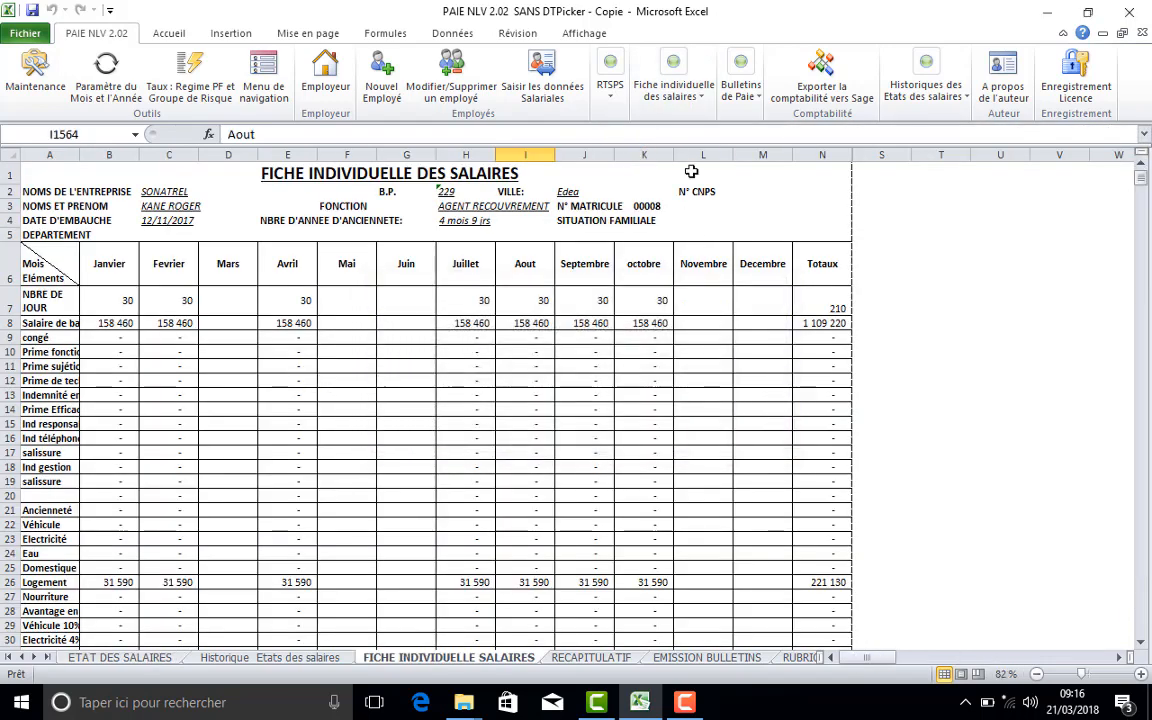
Empty the individual salary sheets (FIS) for the month of Août.
left_click(700, 108)
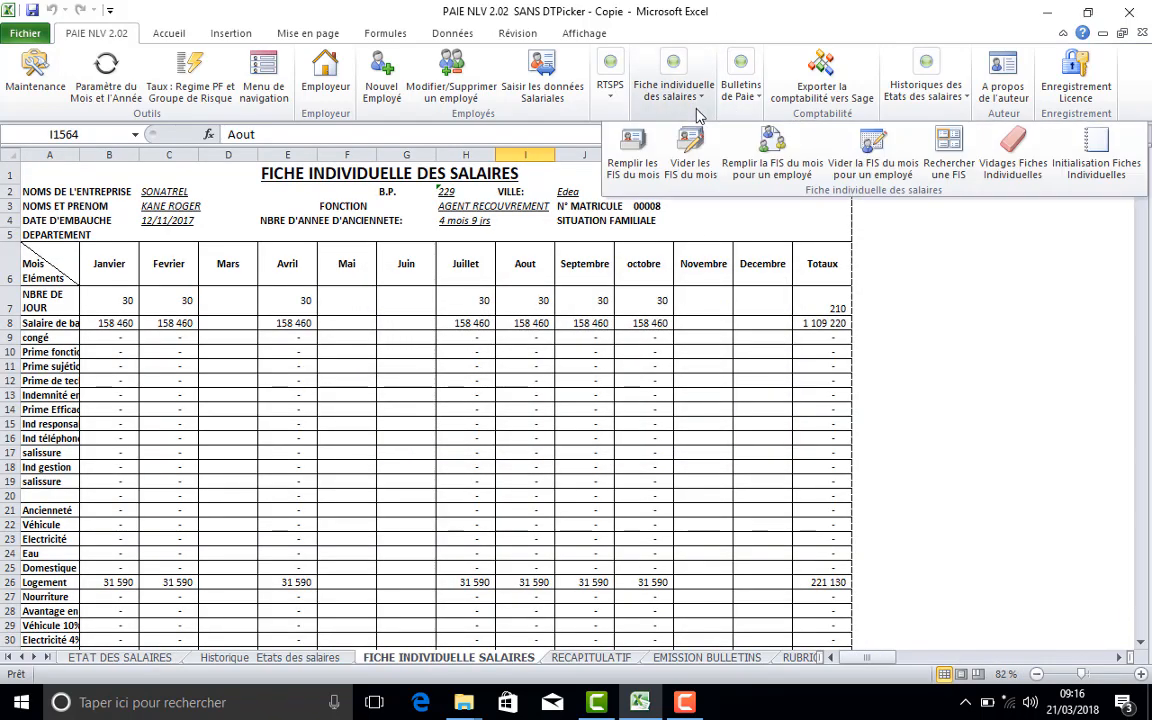
left_click(690, 152)
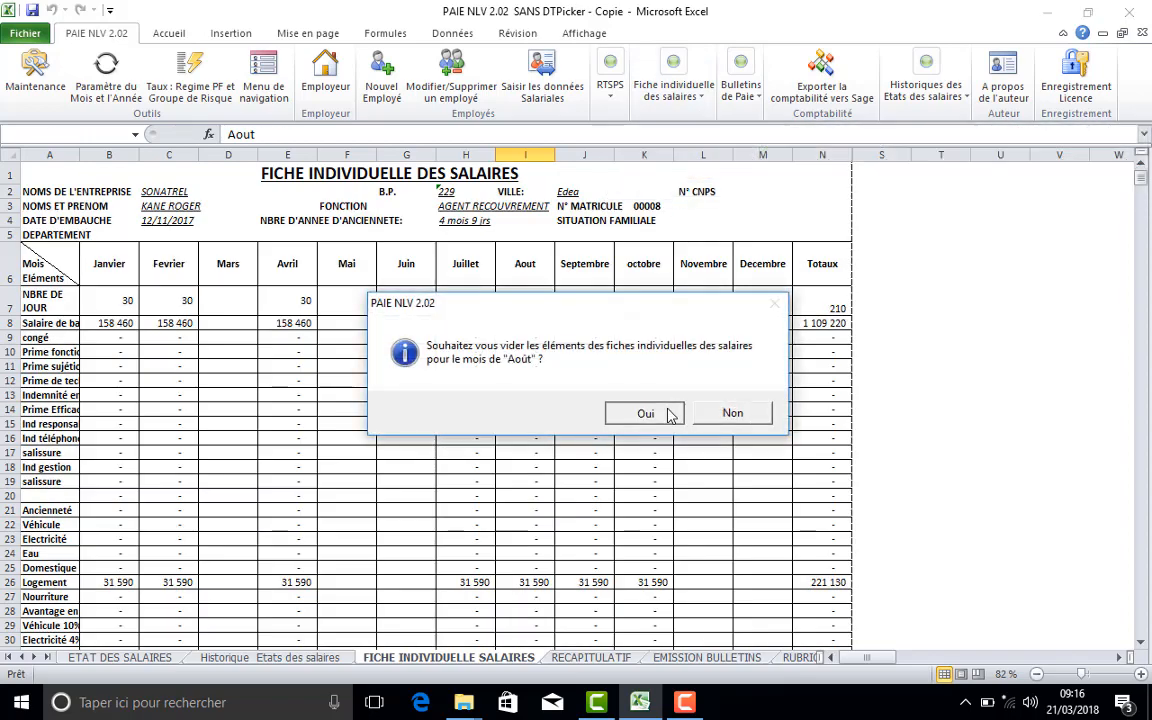
left_click(668, 413)
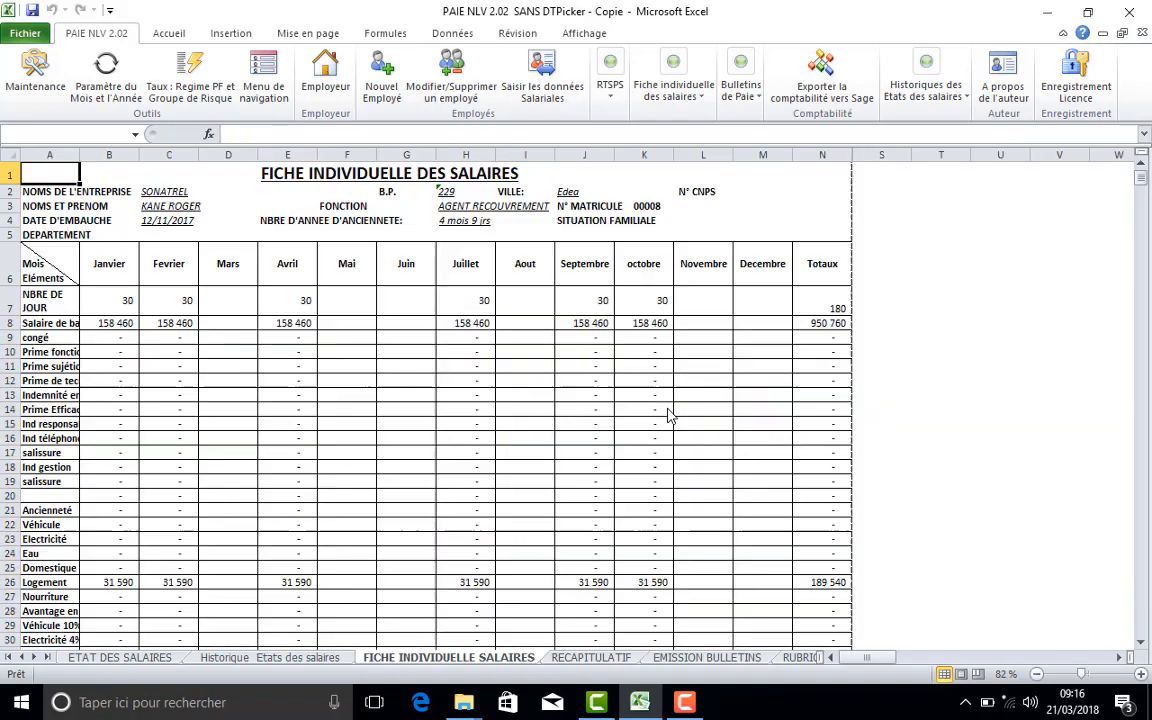
left_click(717, 416)
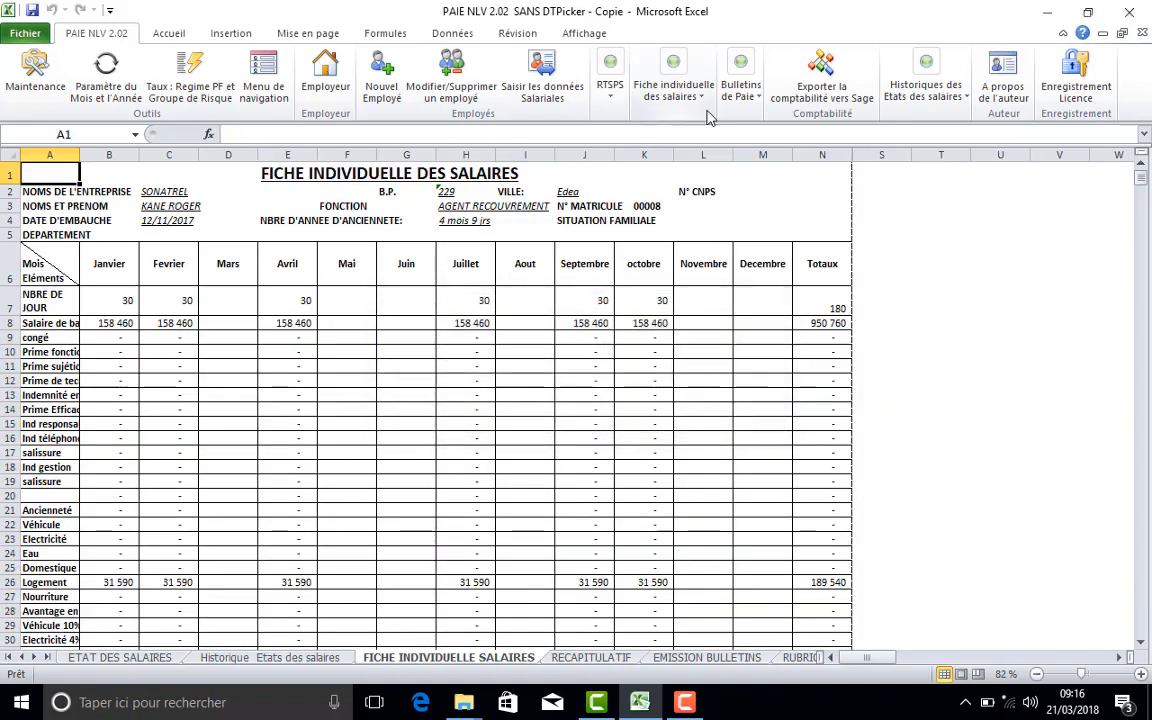
Fill the individual salary sheets (FIS) of all employees for the month of Août.
left_click(638, 98)
left_click(633, 155)
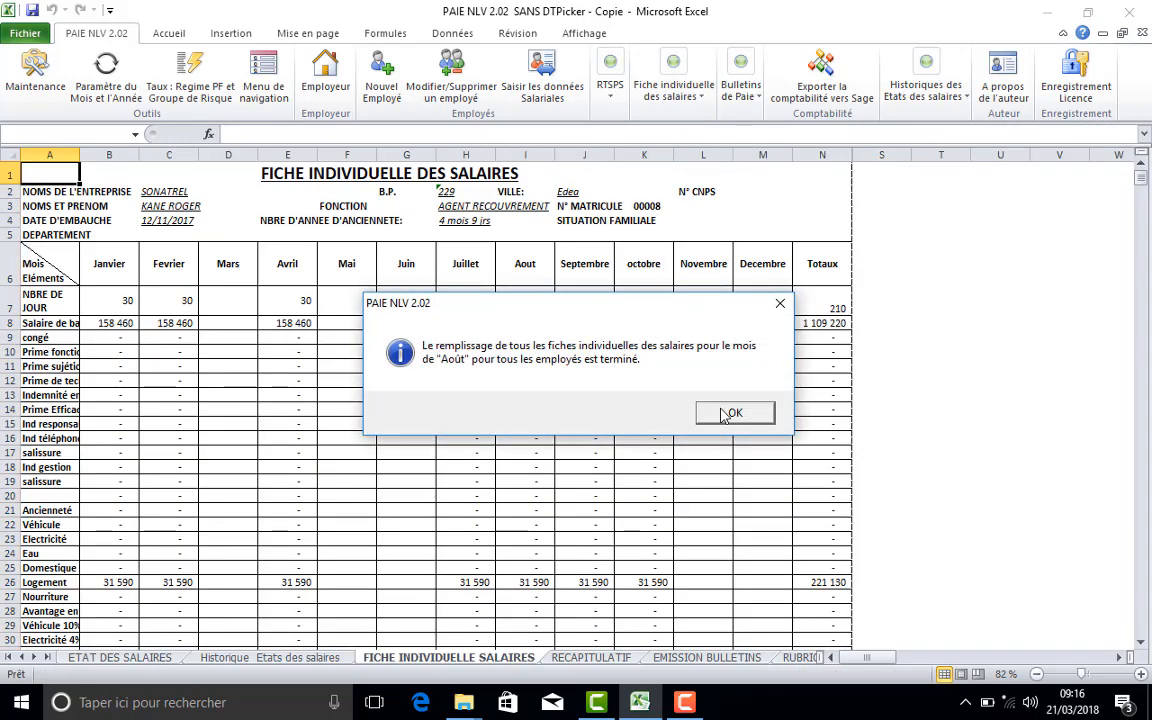
left_click(720, 413)
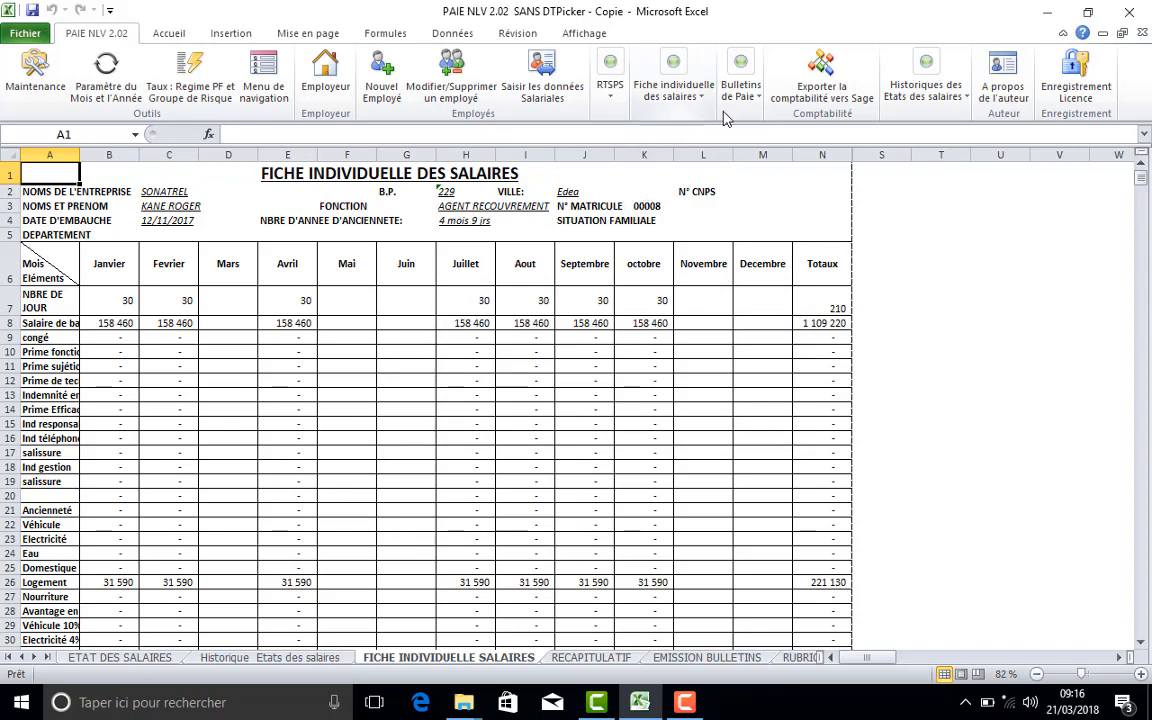
Try to issue the payslips of all employees while the EMISSION BULLETINS sheet still holds the earlier ones.
left_click(740, 90)
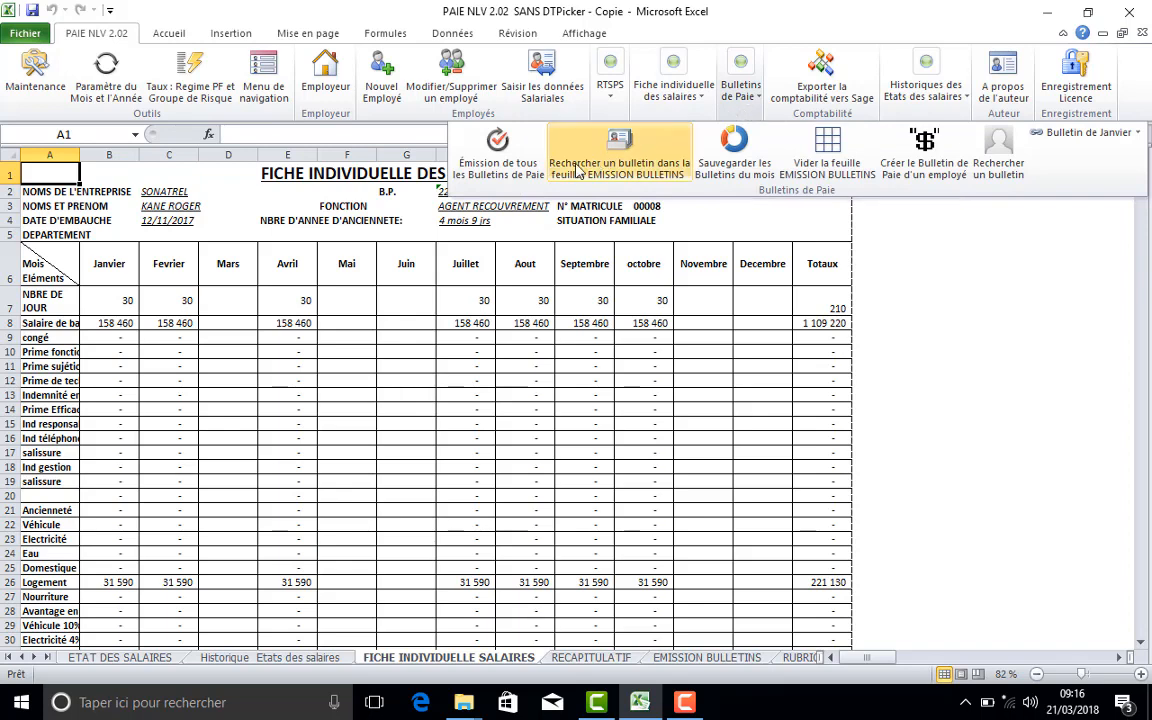
left_click(514, 174)
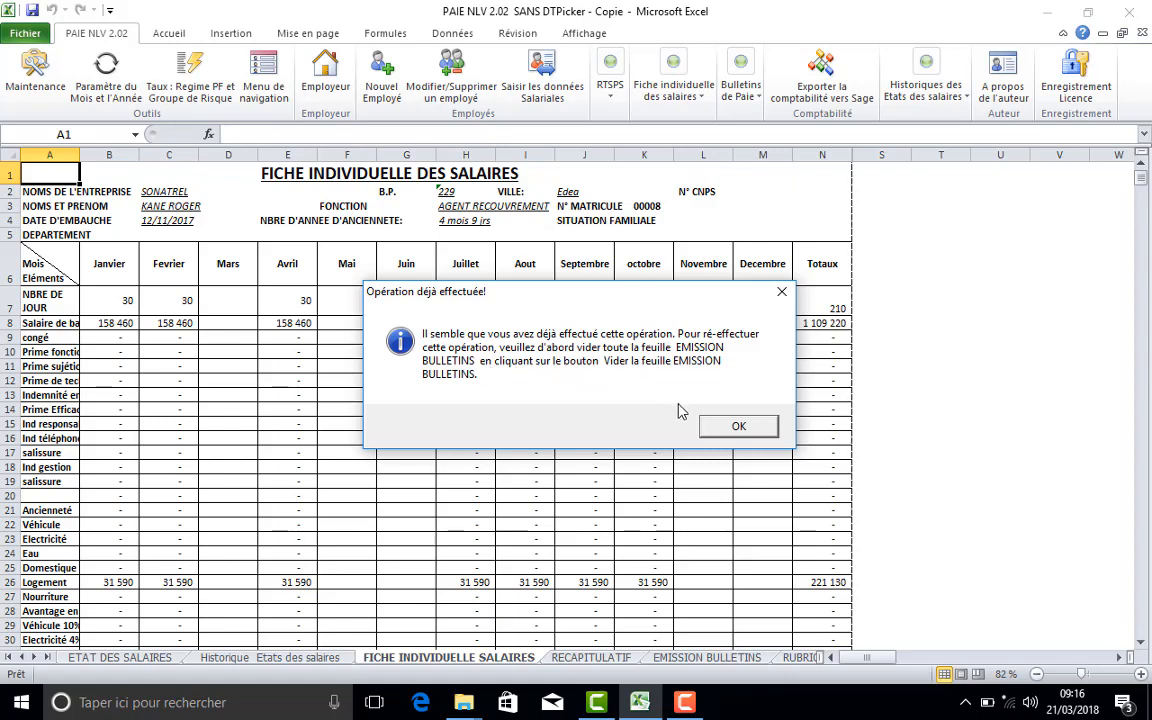
left_click(722, 428)
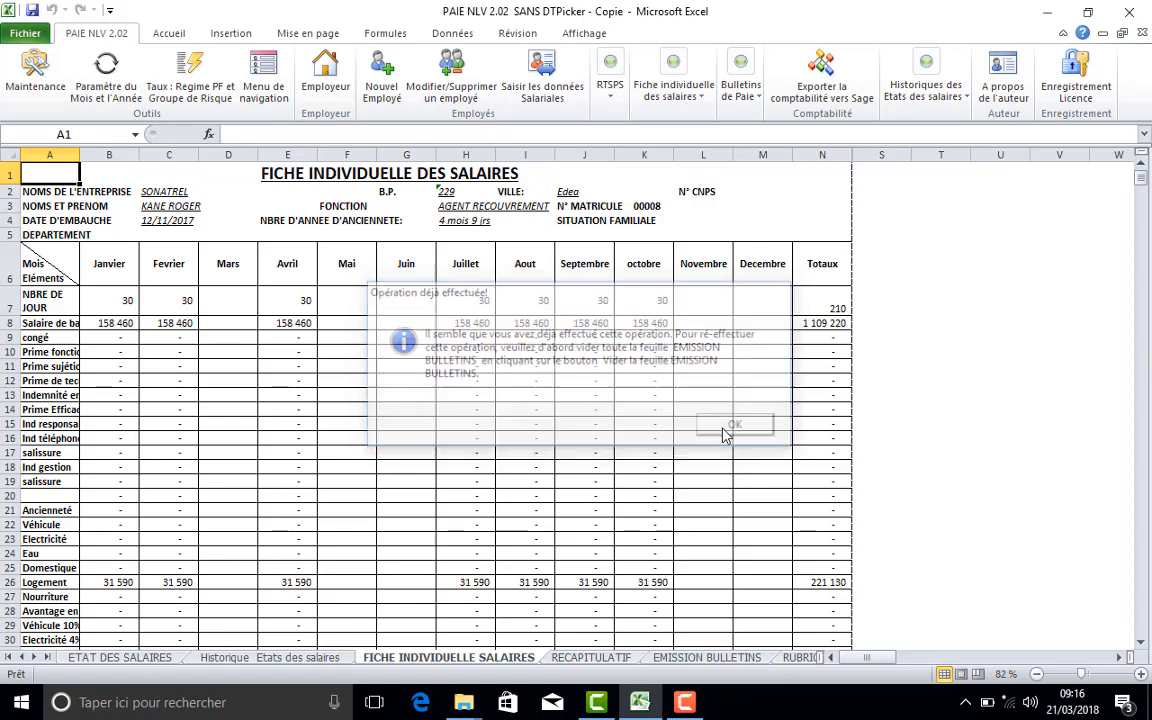
Empty the EMISSION BULLETINS sheet of its existing payslips.
left_click(741, 88)
left_click(826, 150)
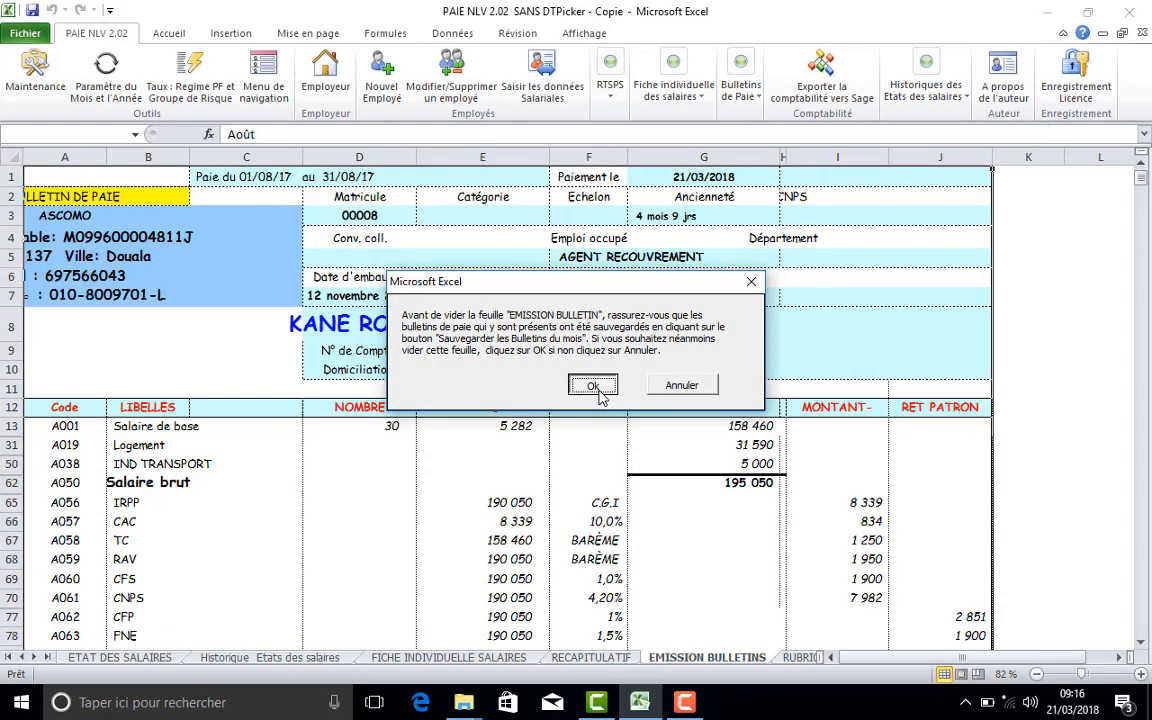
left_click(594, 387)
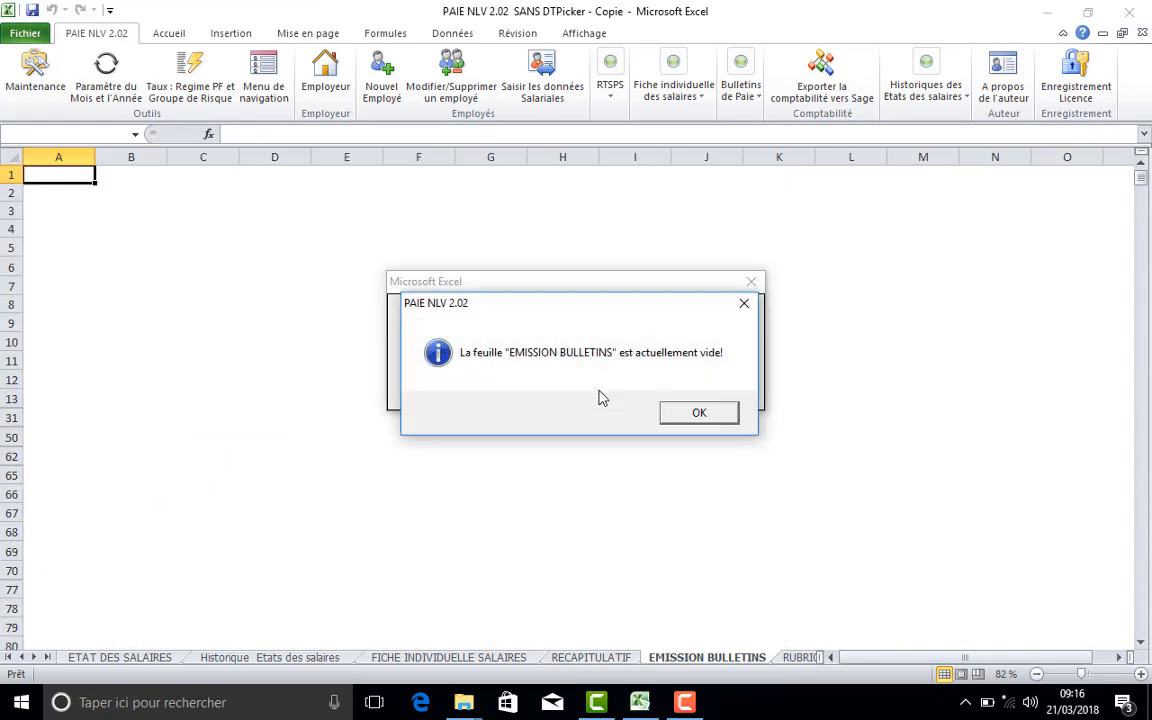
left_click(680, 414)
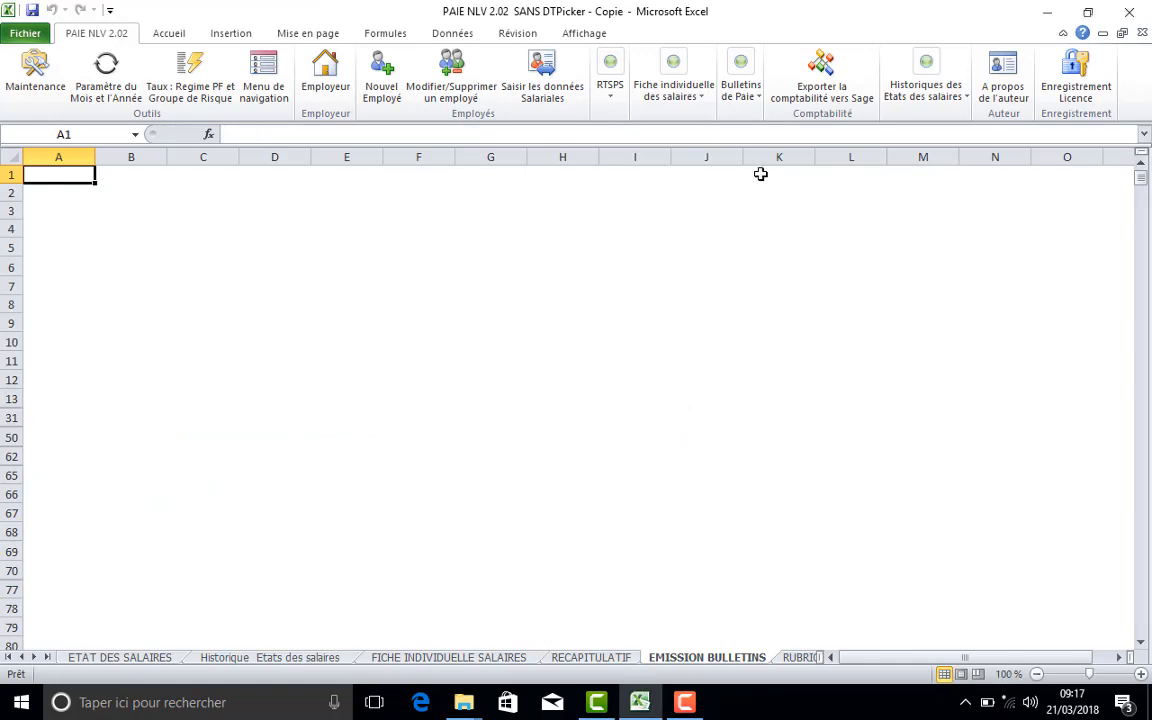
Issue the payslips of all employees on the emptied EMISSION BULLETINS sheet.
left_click(755, 115)
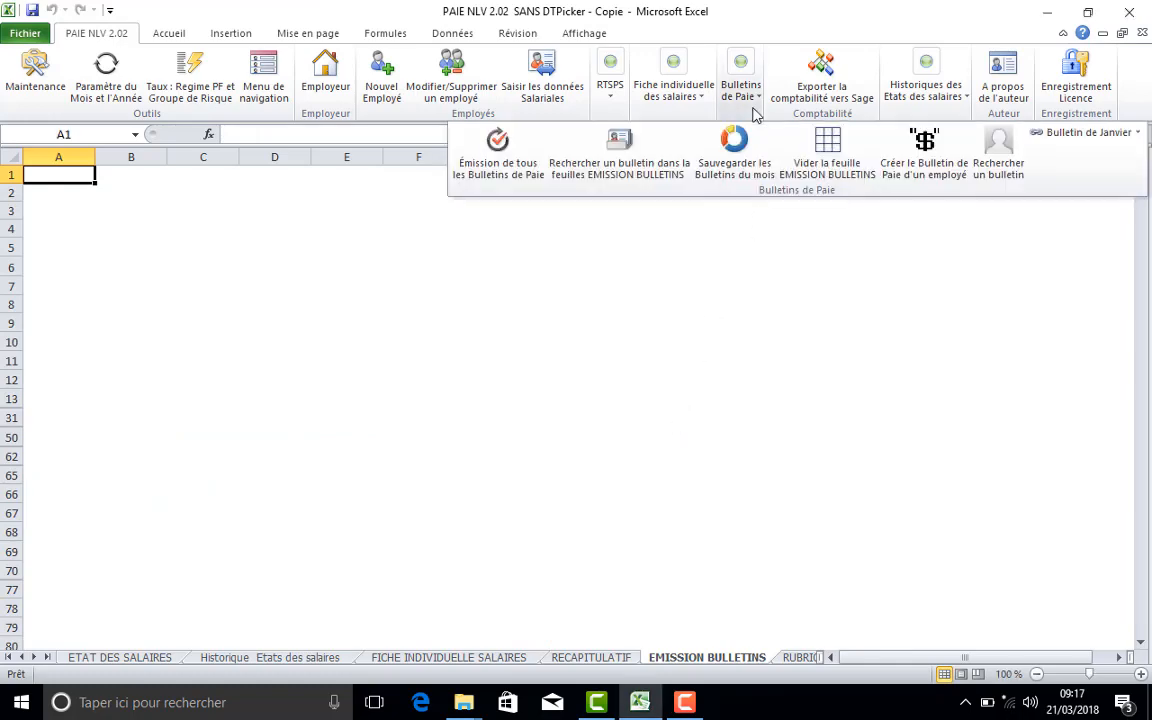
left_click(510, 160)
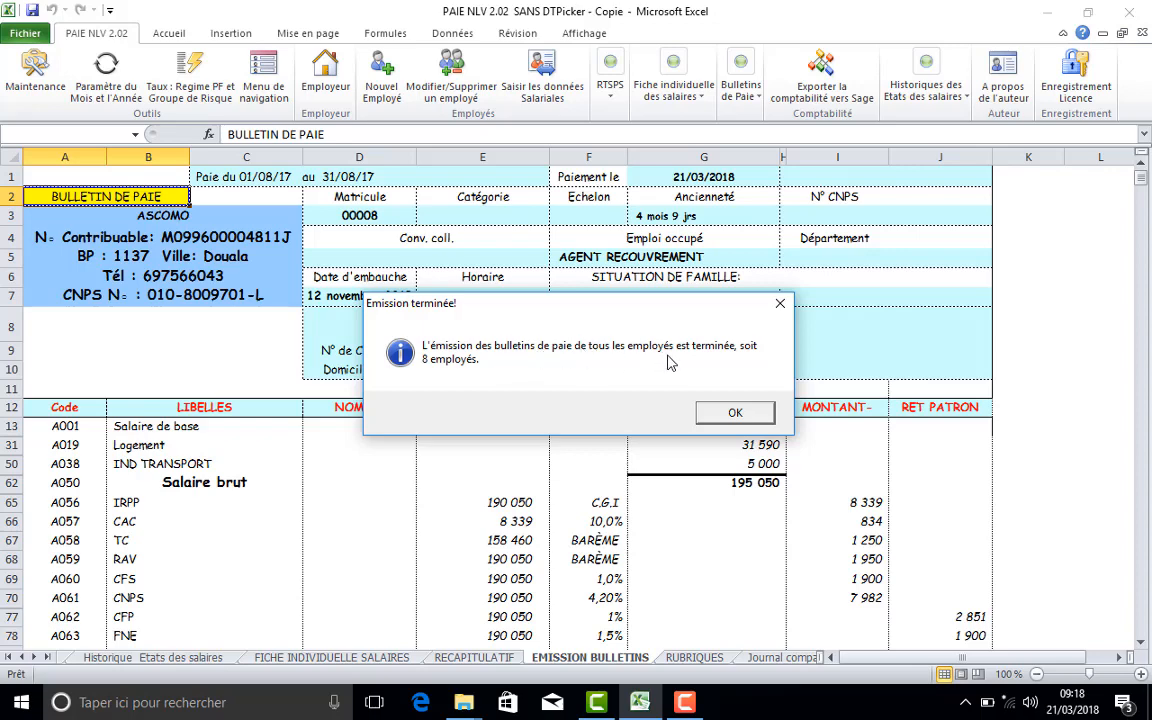
left_click(735, 412)
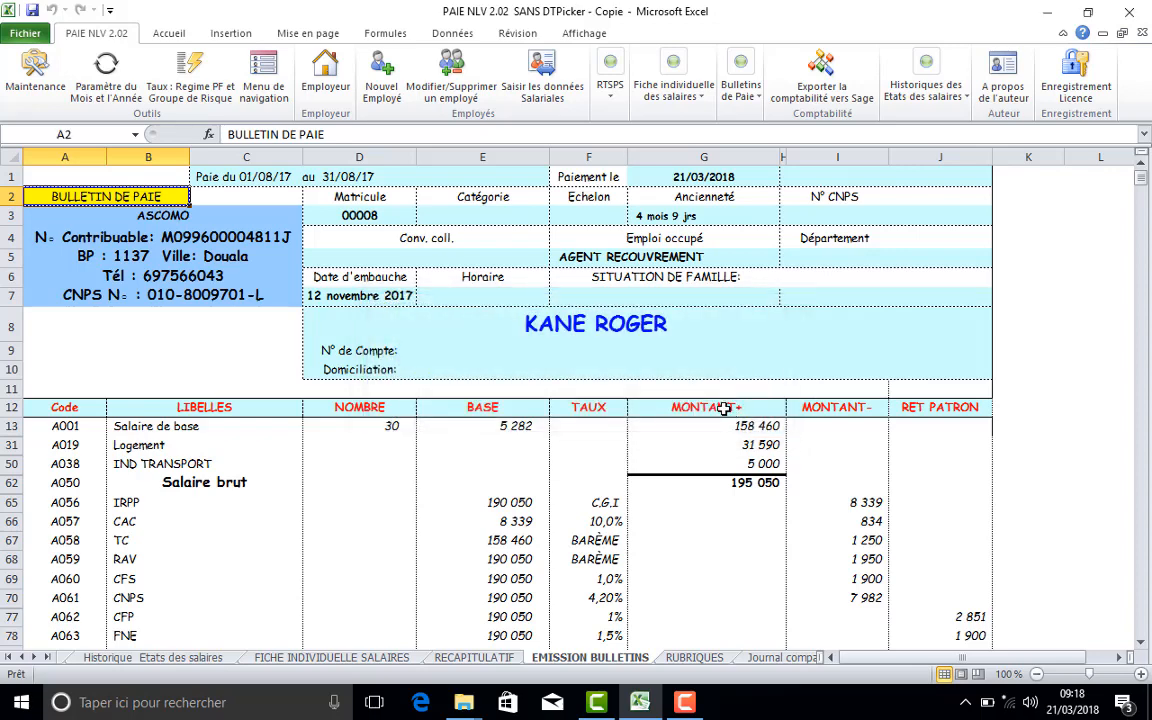
Examine the employees' payslips issued down the EMISSION BULLETINS sheet, including their pay items, deductions and net pay.
scroll(590, 398, "down", 15)
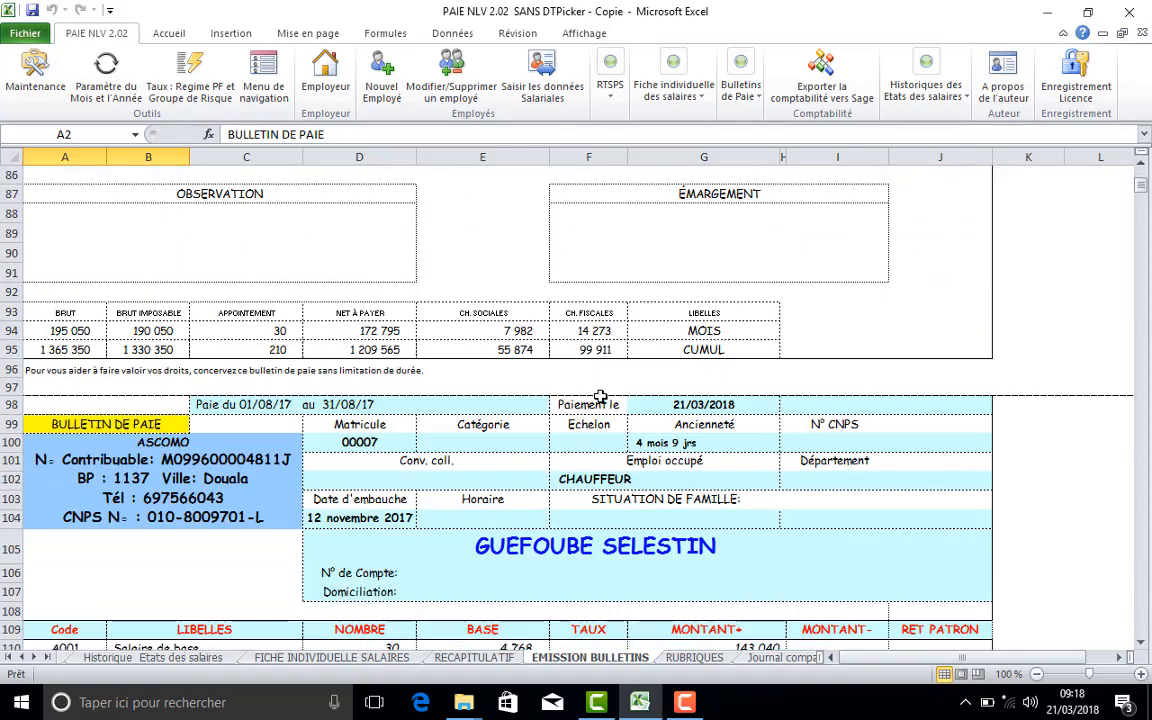
scroll(600, 397, "down", 20)
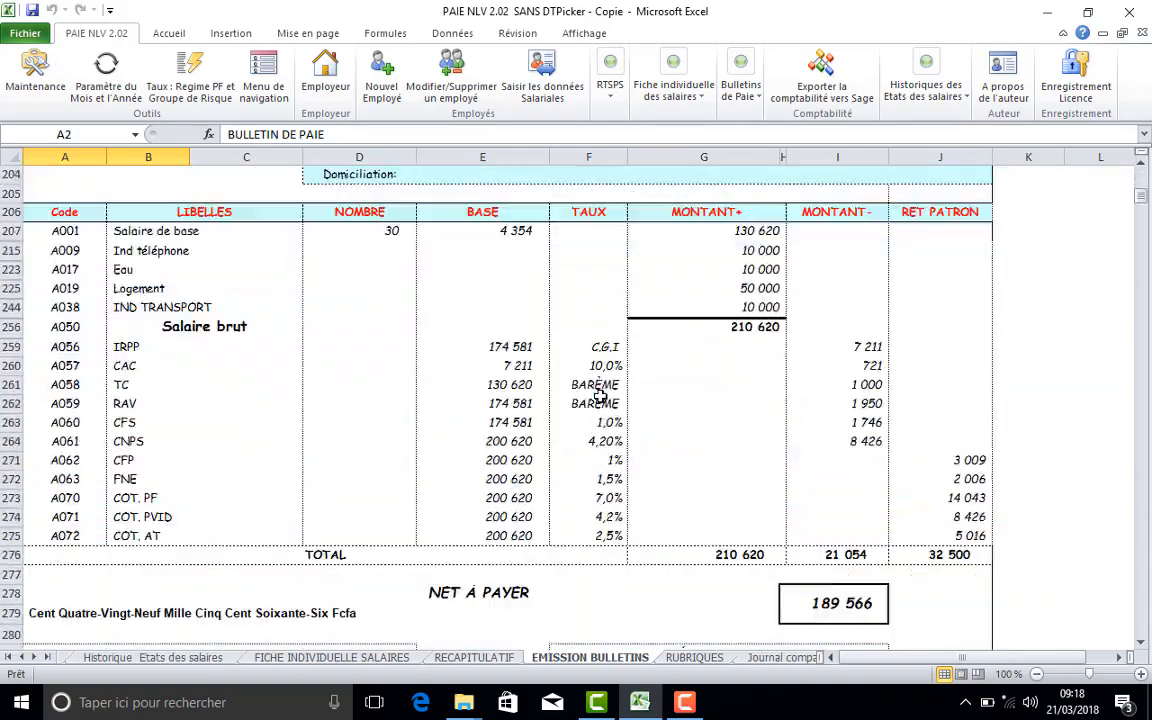
scroll(600, 395, "up", 1)
scroll(600, 395, "down", 20)
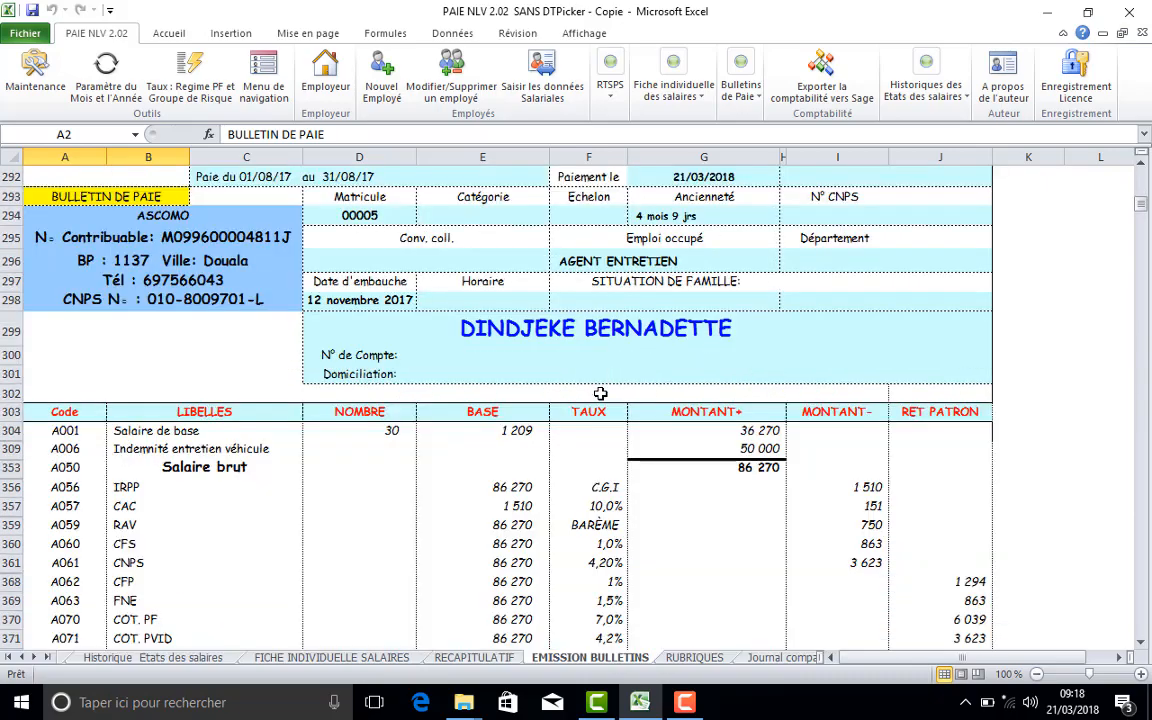
scroll(600, 393, "down", 20)
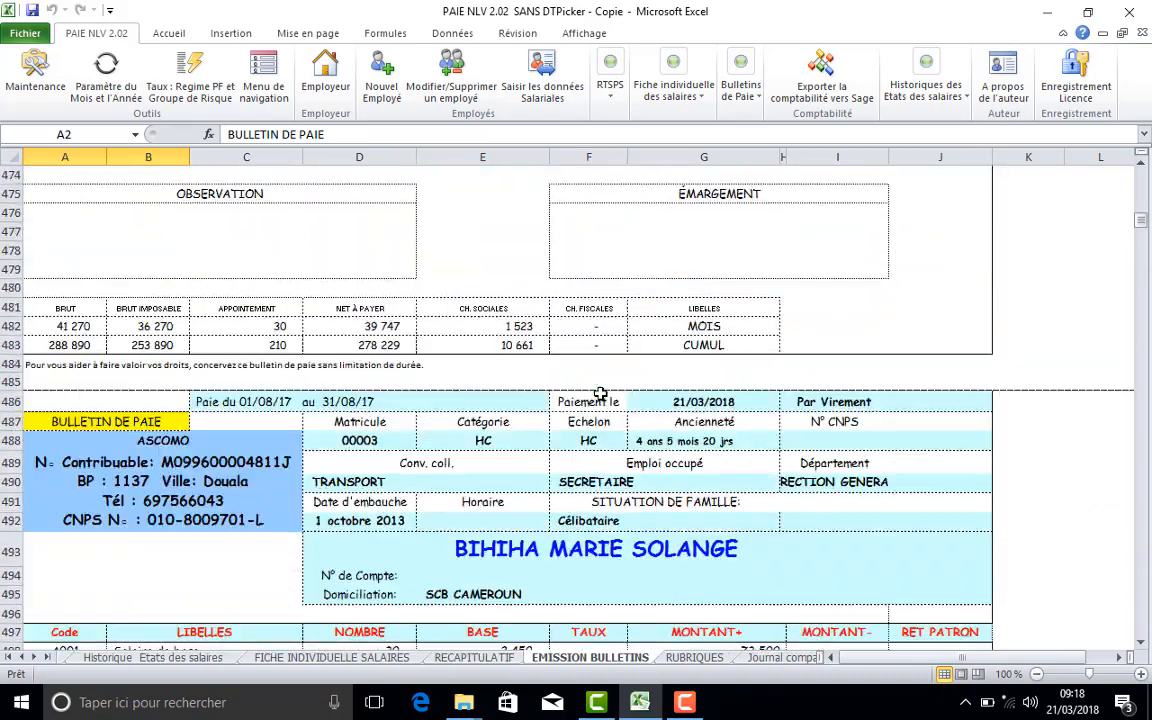
scroll(600, 394, "down", 20)
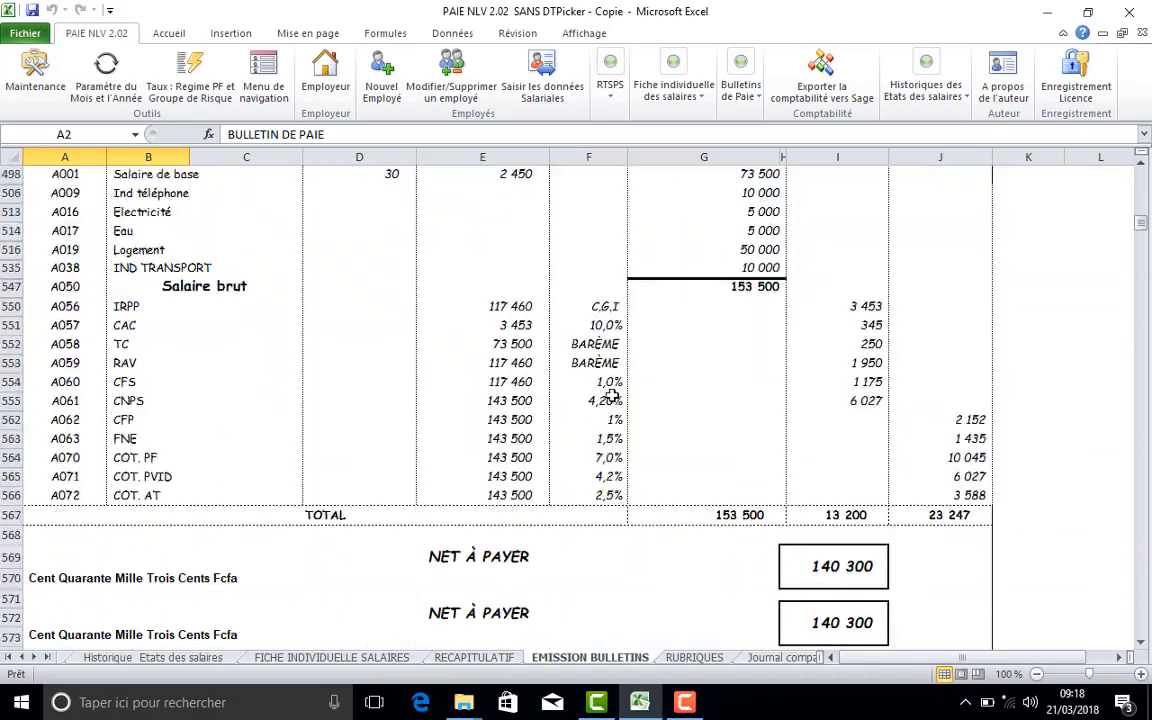
scroll(612, 395, "down", 10)
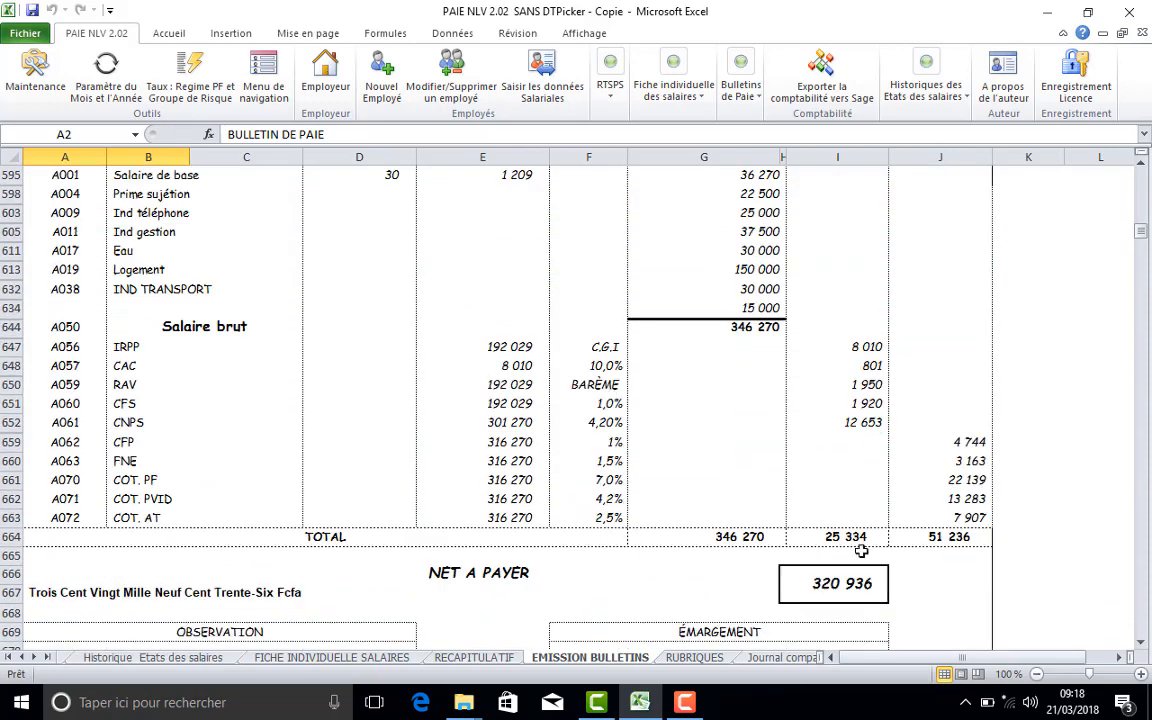
Display the EMISSION BULLETINS sheet in page break preview and check how the payslips are divided into pages.
left_click(978, 674)
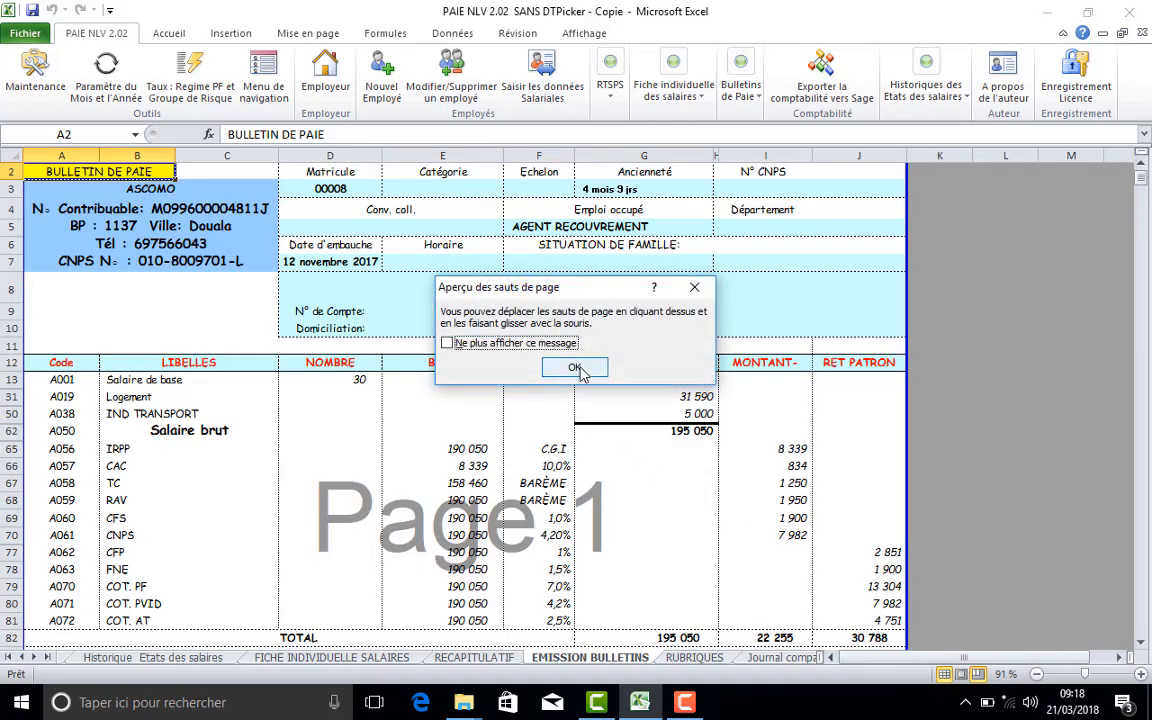
left_click(580, 366)
scroll(566, 400, "down", 8)
scroll(566, 363, "down", 13)
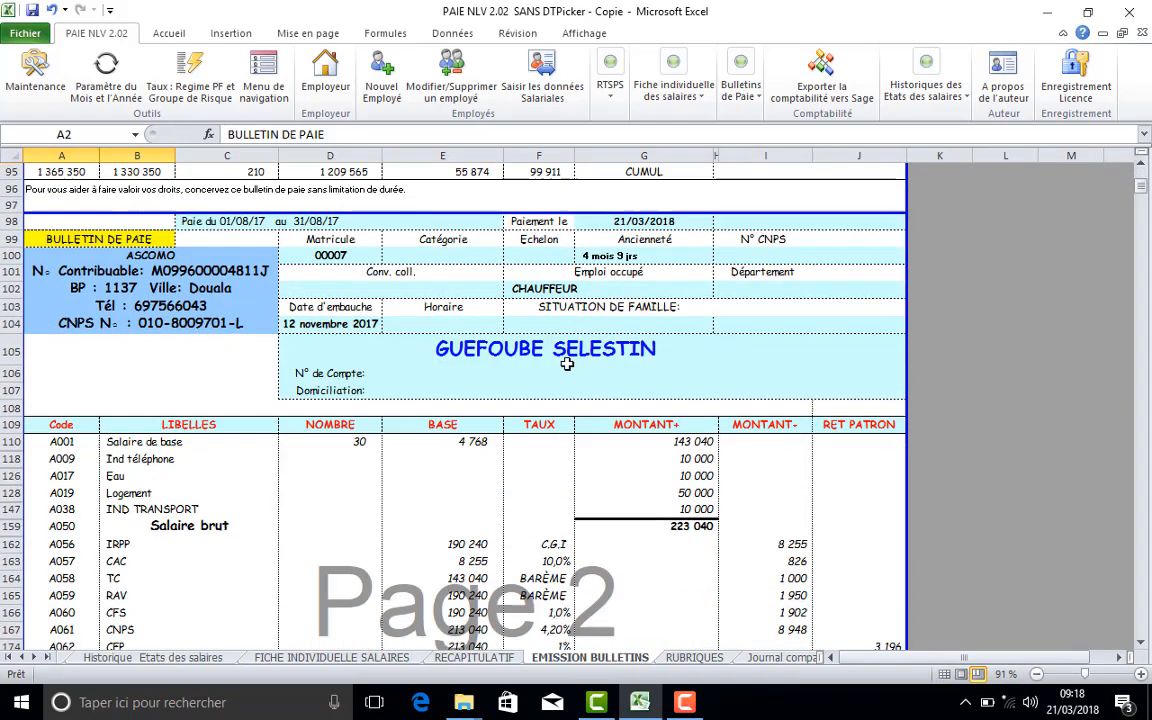
scroll(566, 363, "up", 14)
scroll(566, 363, "up", 2)
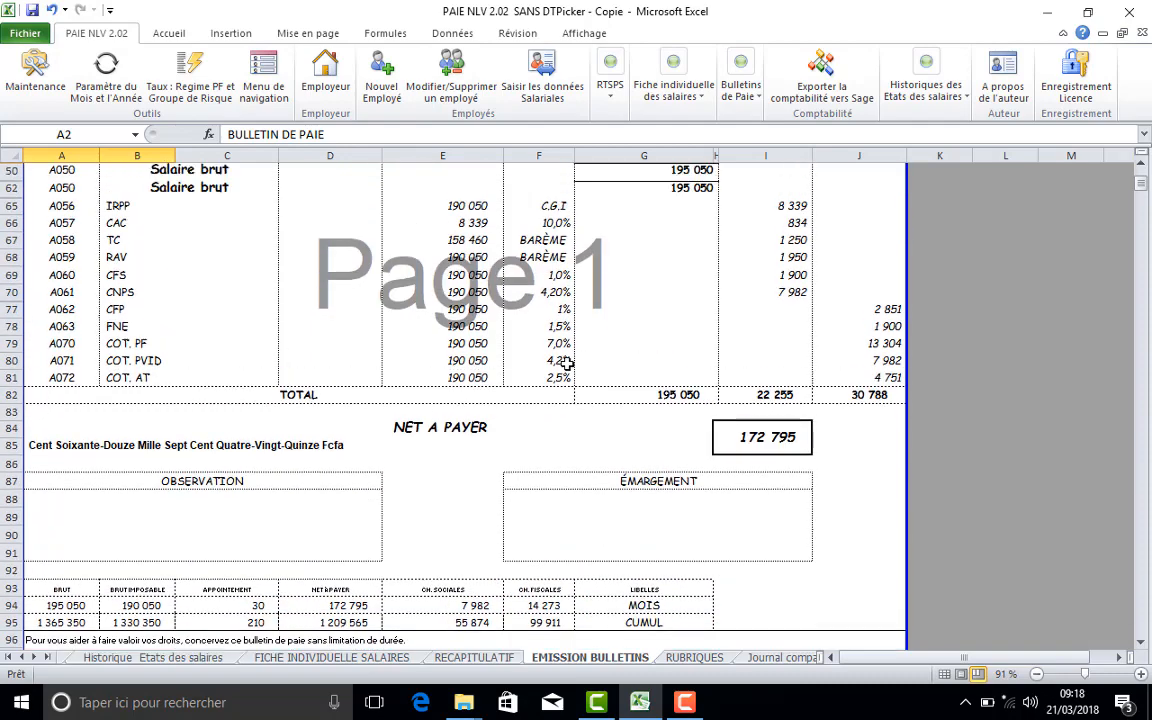
Set the payslips' print scaling to fit all columns on one page and preview the second page.
left_click(25, 35)
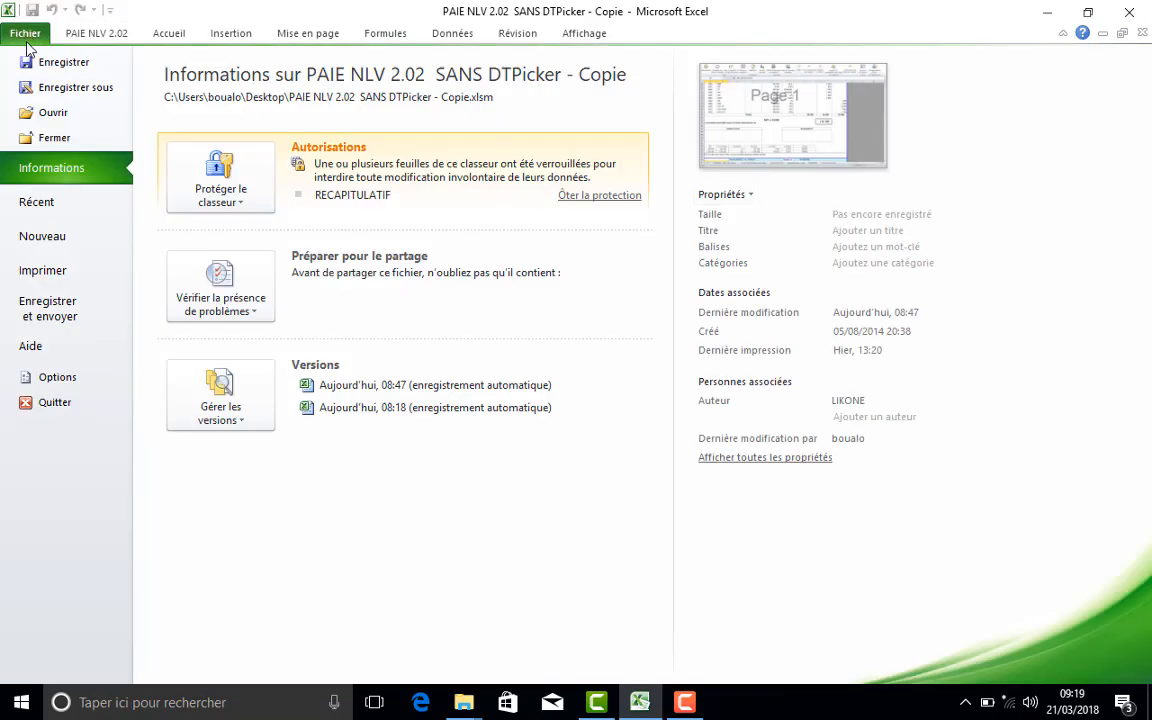
left_click(70, 270)
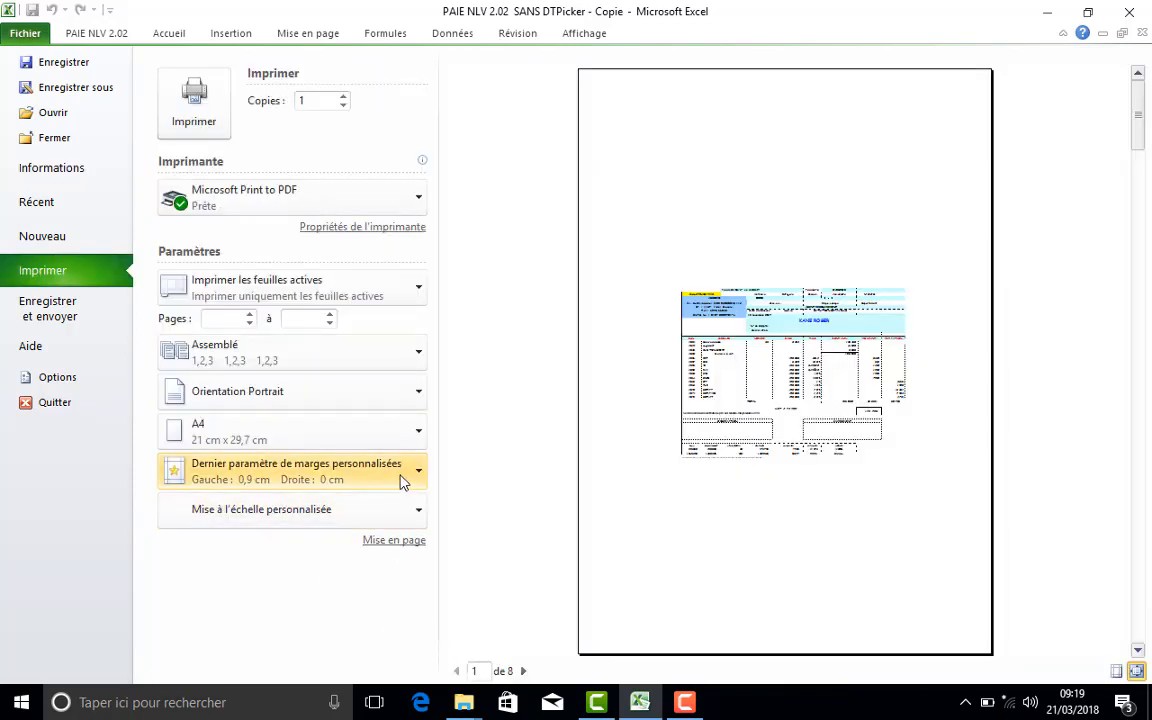
left_click(397, 512)
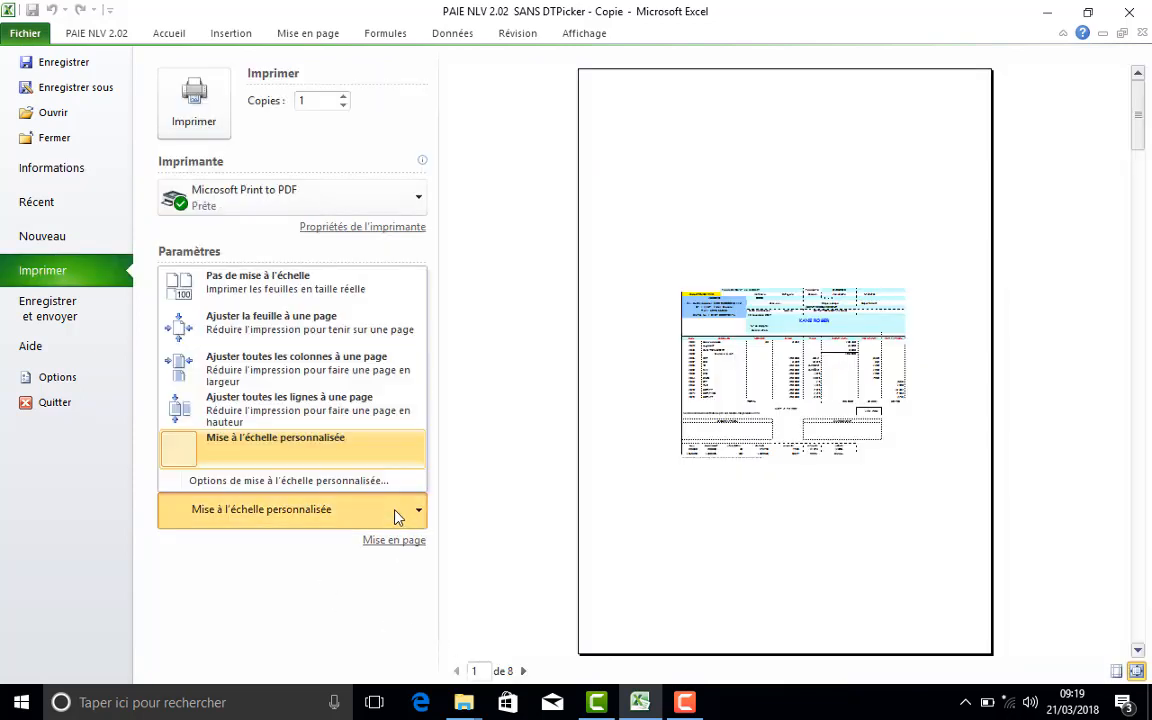
left_click(303, 370)
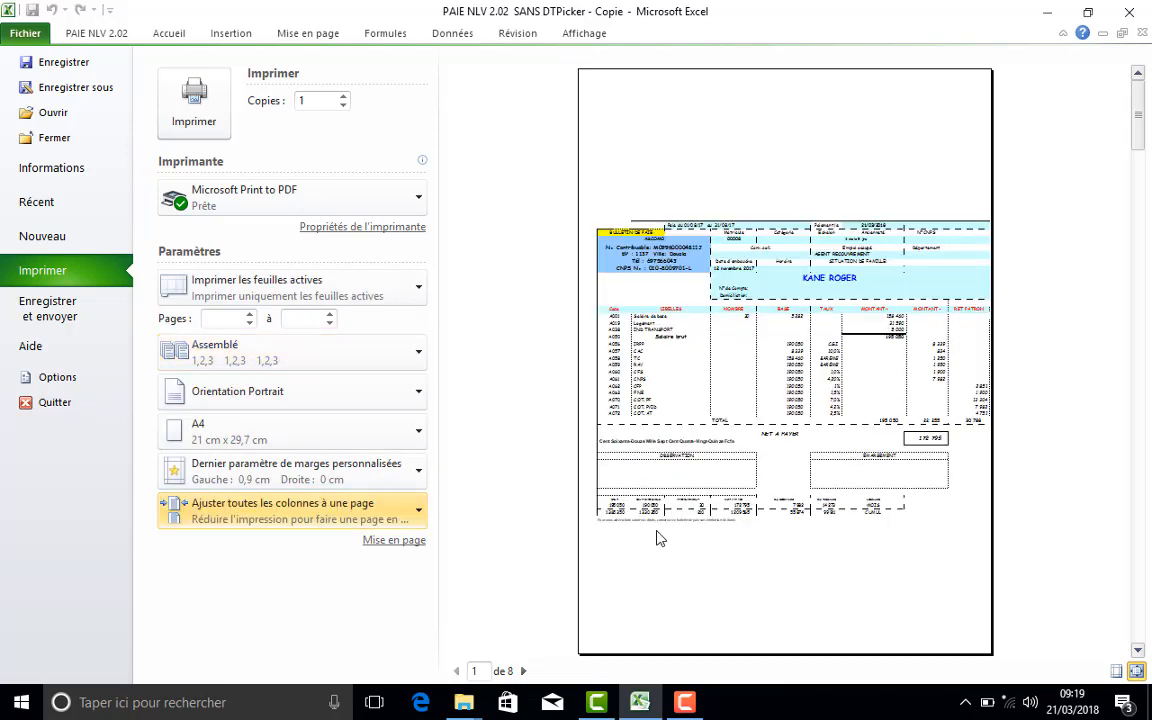
left_click(526, 671)
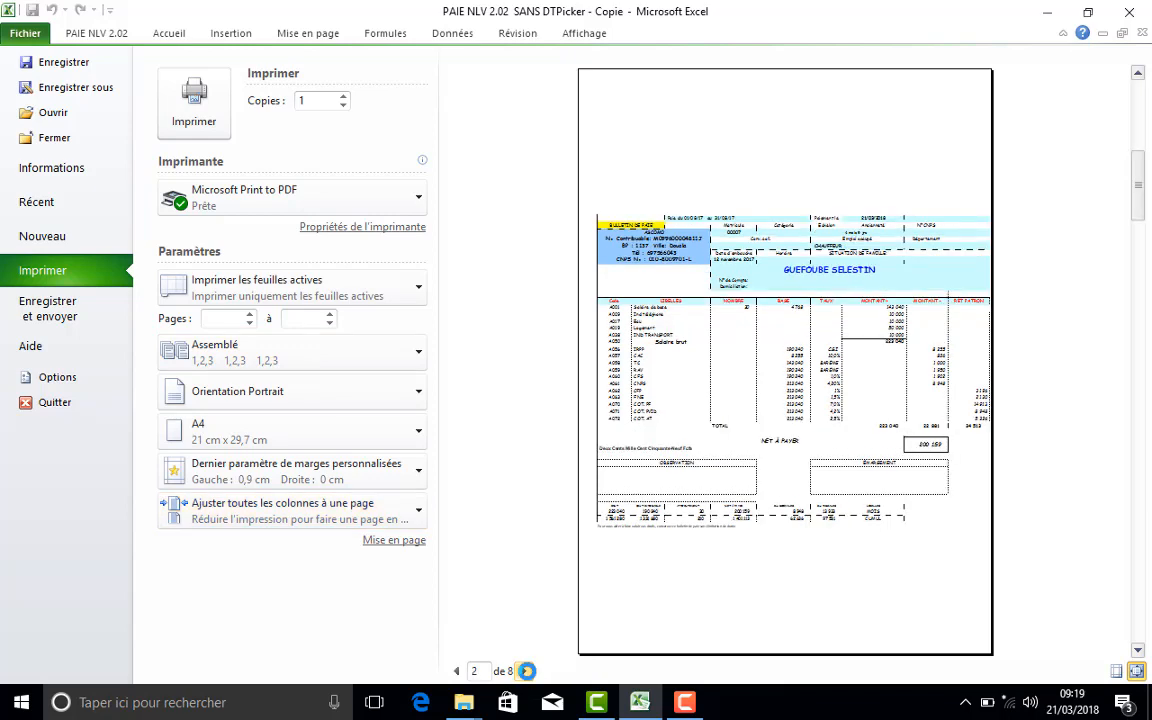
left_click(97, 34)
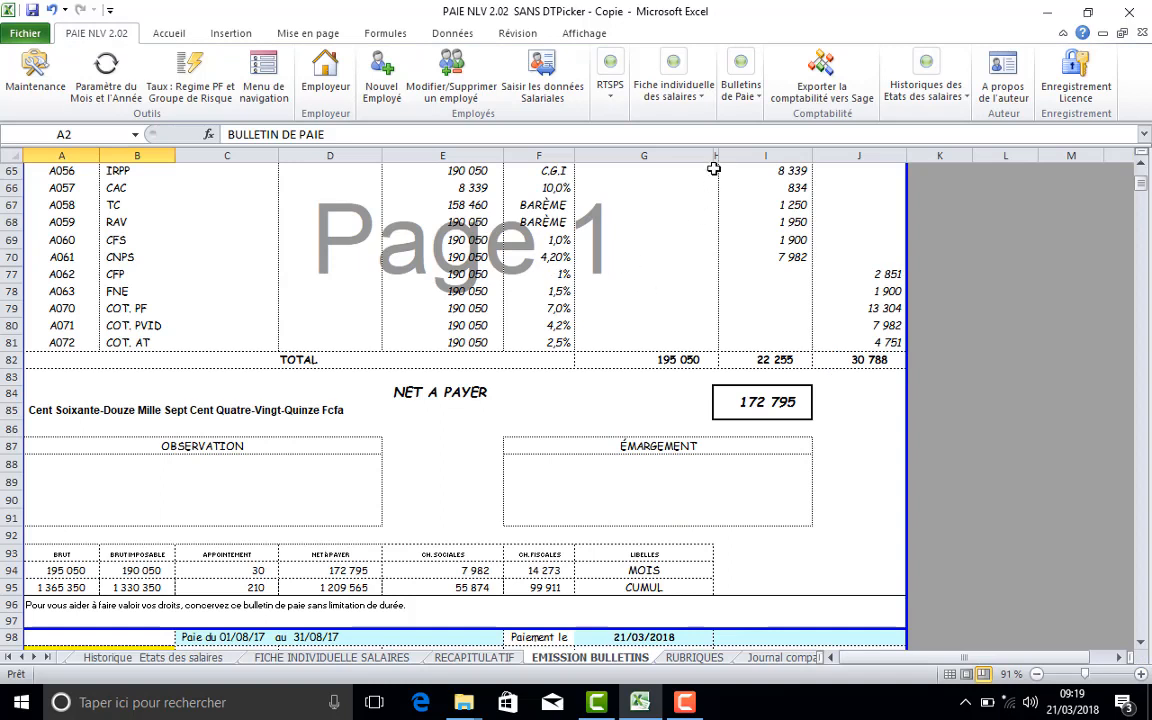
left_click(741, 110)
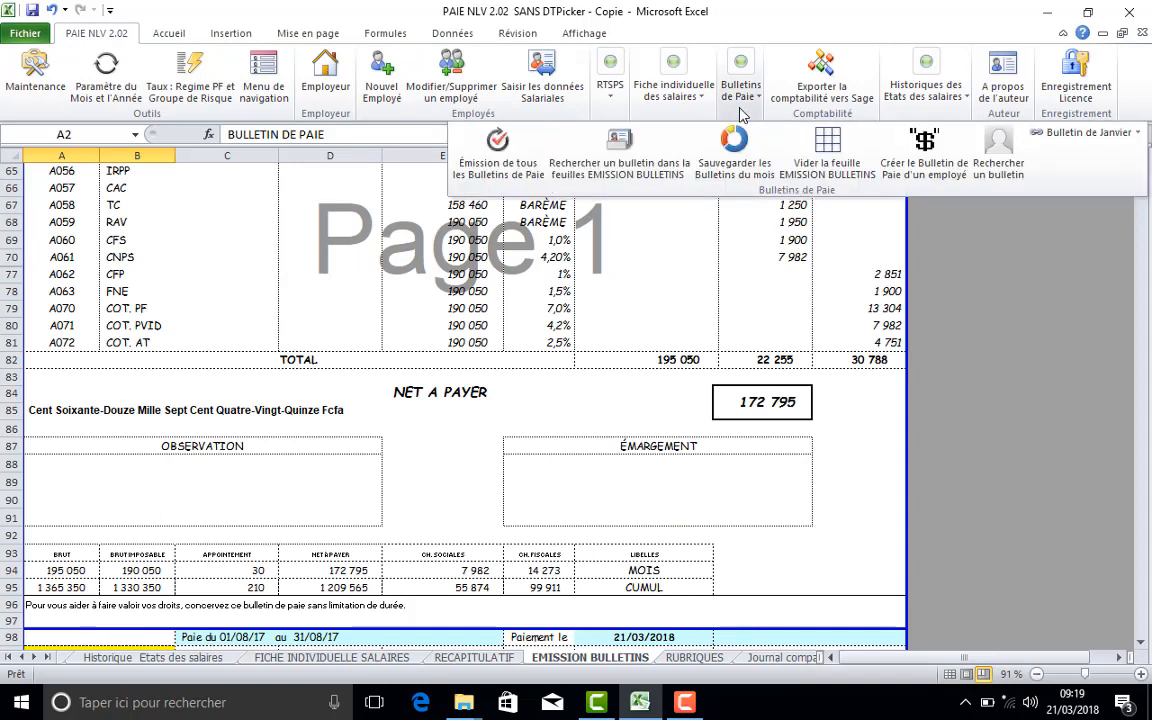
left_click(617, 172)
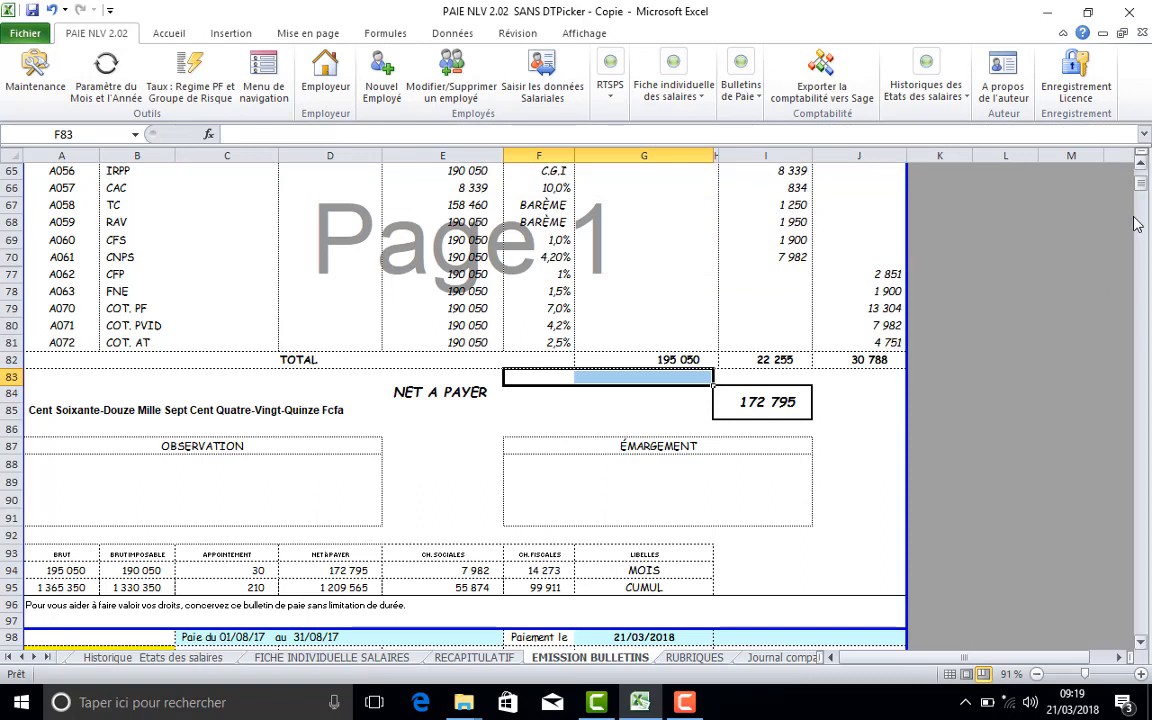
left_click(699, 240)
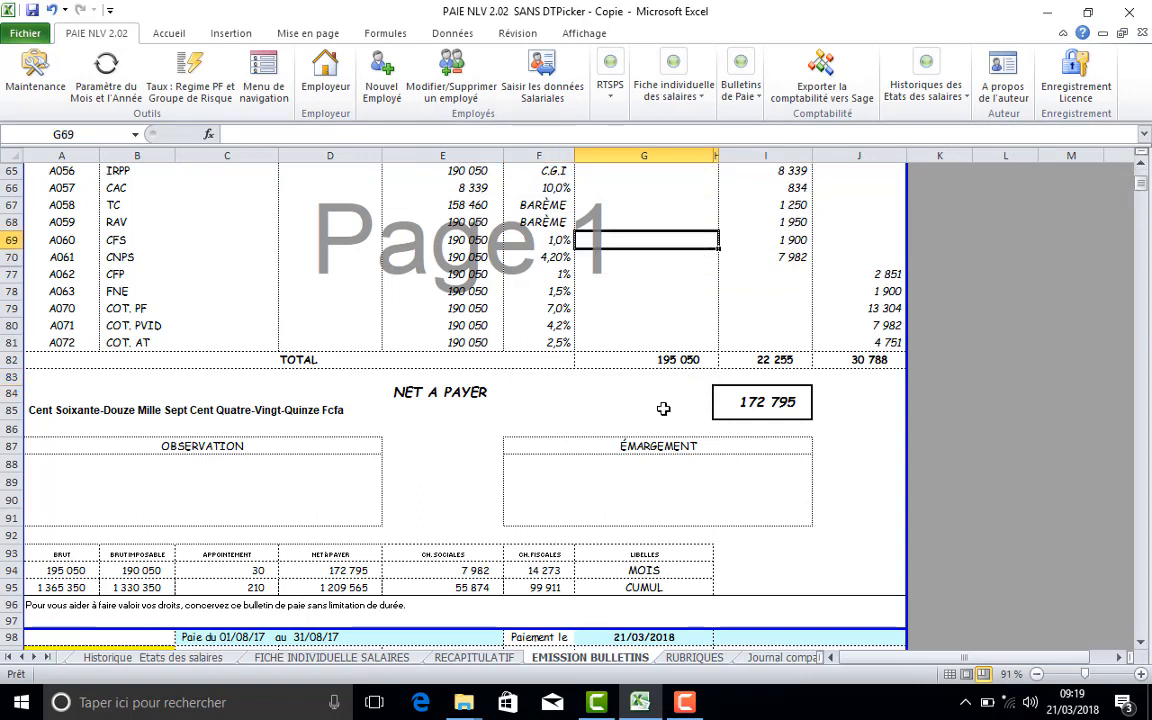
left_click(663, 406)
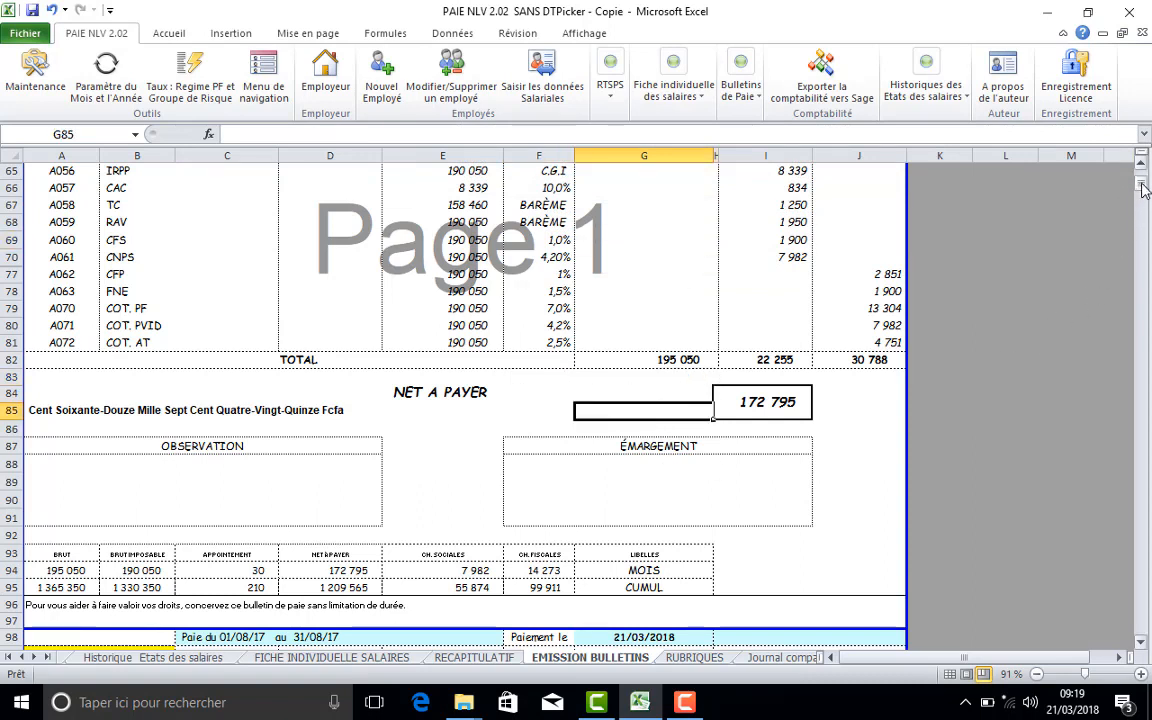
mouse_move(1143, 190)
left_mouse_down()
mouse_move(1142, 233)
mouse_move(1143, 200)
left_mouse_up()
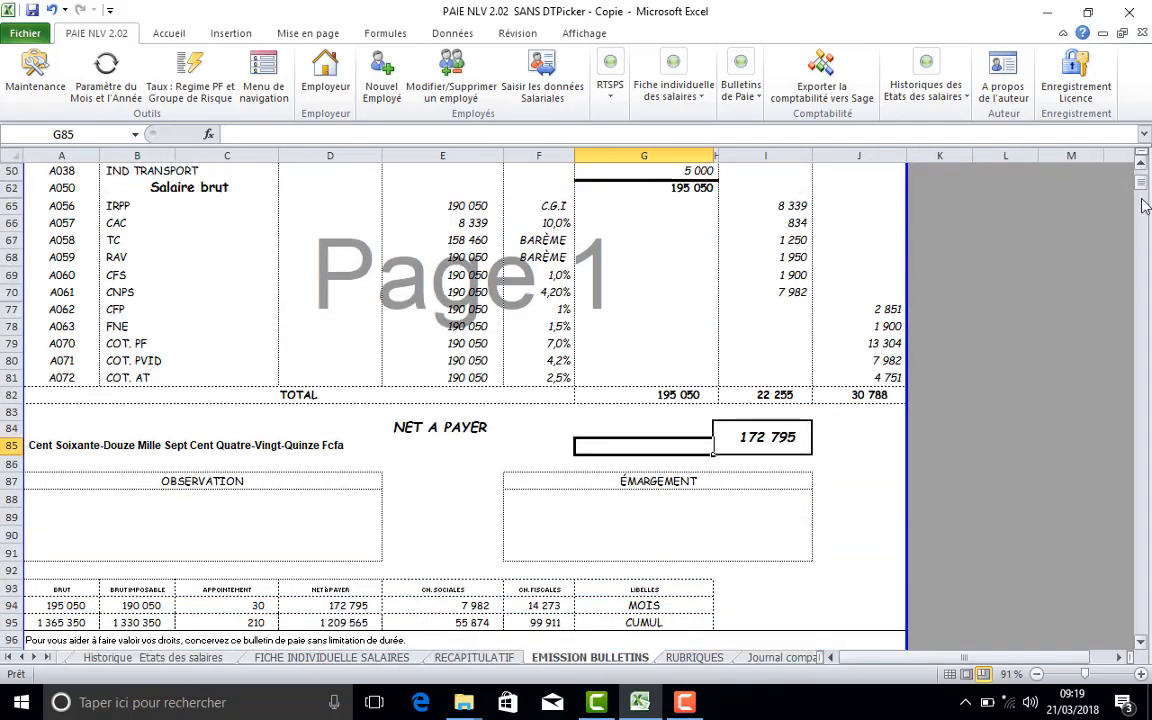
Select the internal matricule in row 10 of ETAT DES SALAIRES, then find and view that employee's payslip in the EMISSION BULLETINS sheet.
left_click(34, 657)
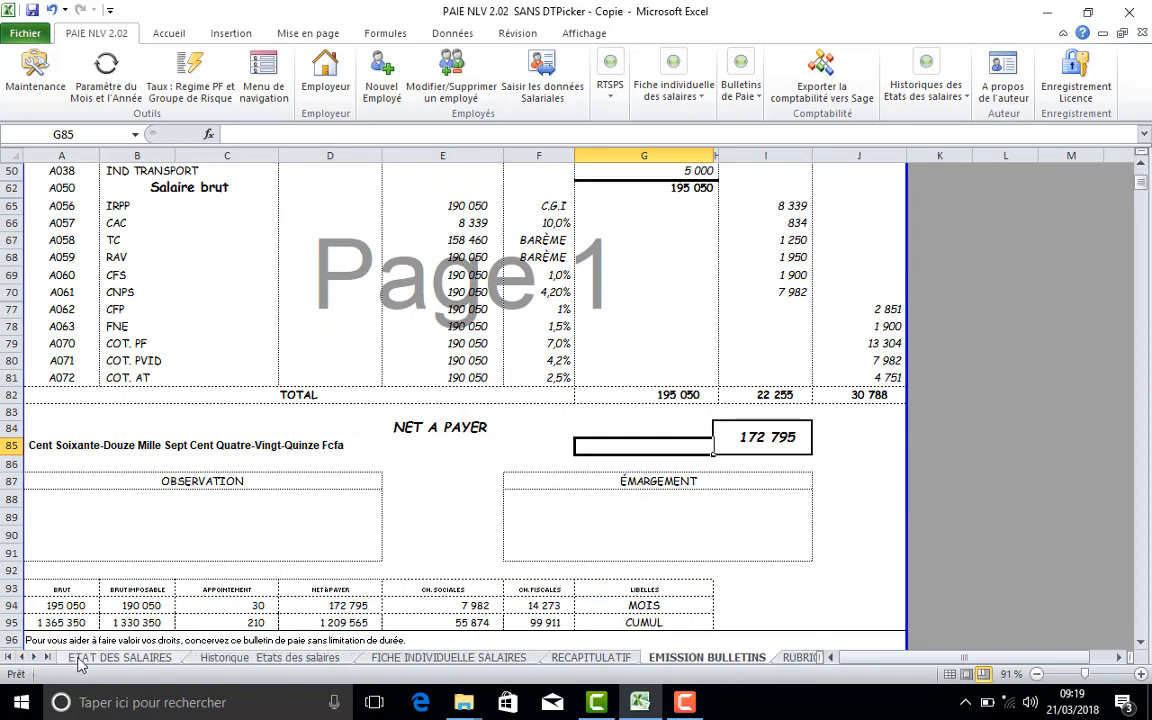
left_click(118, 657)
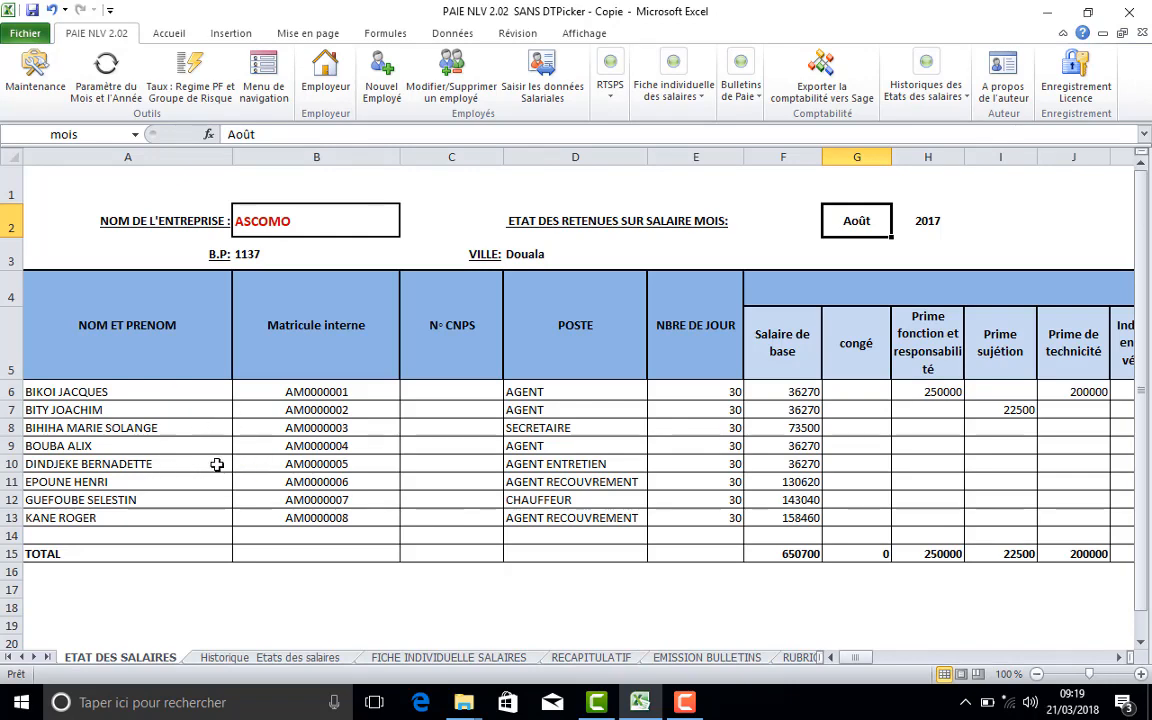
left_click(331, 465)
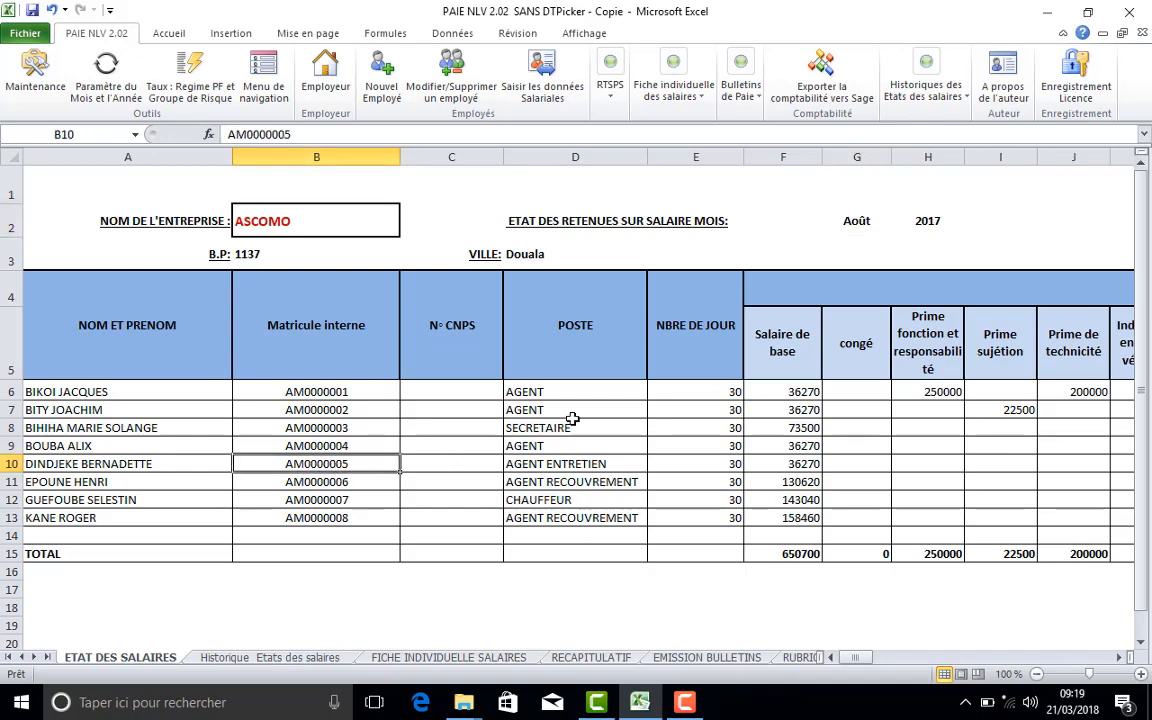
left_click(741, 108)
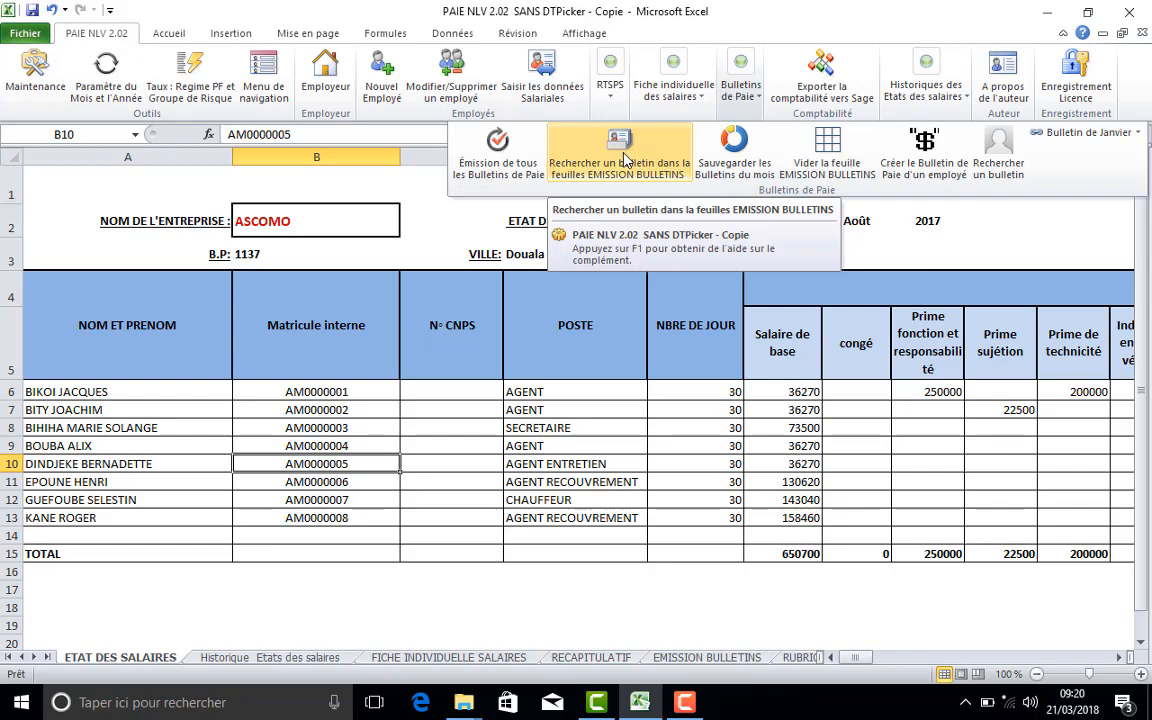
left_click(619, 170)
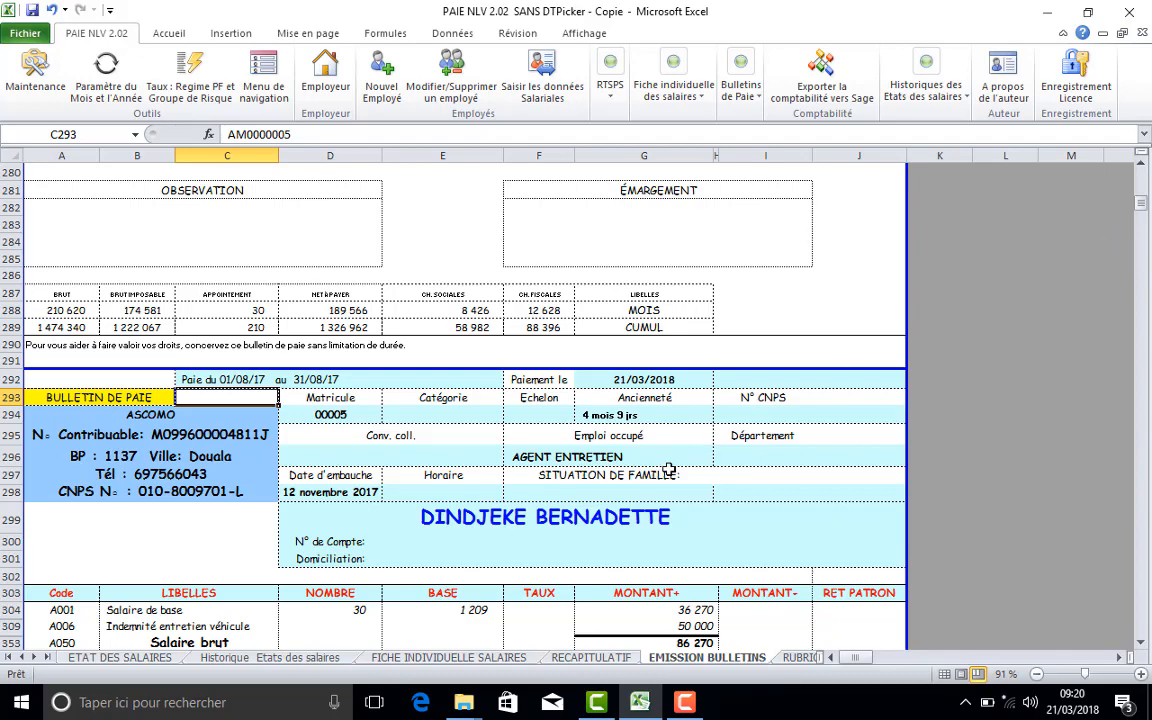
scroll(600, 425, "down", 3)
scroll(600, 425, "up", 5)
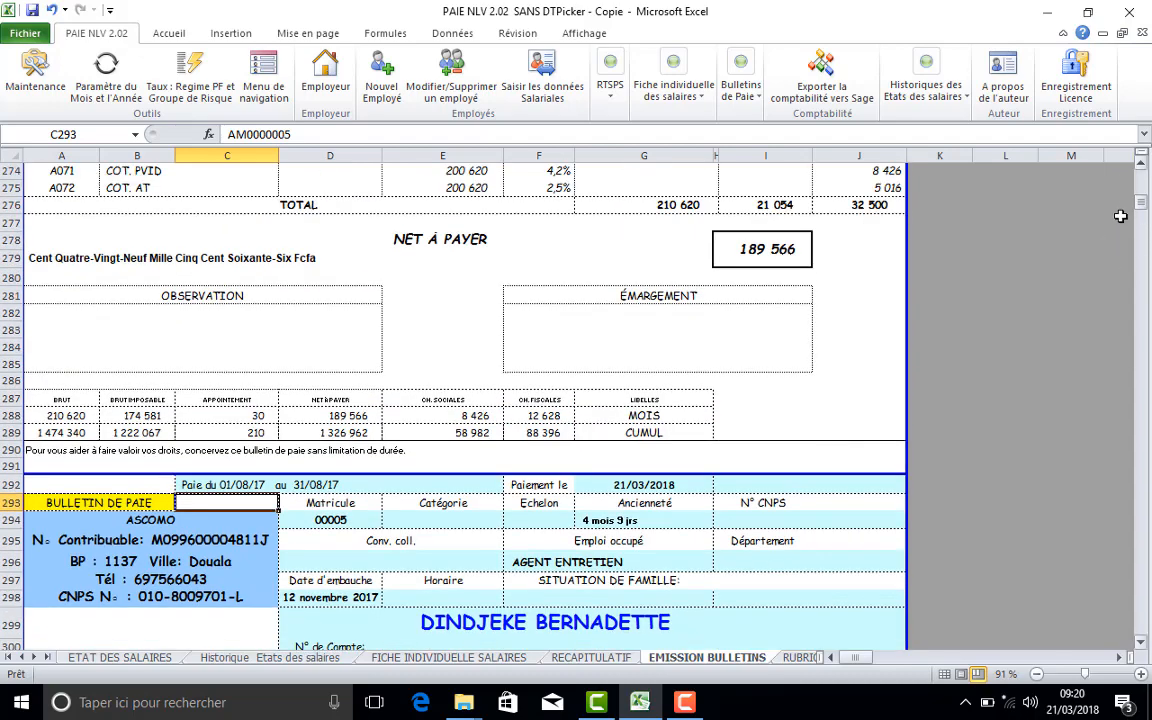
scroll(1056, 240, "down", 3)
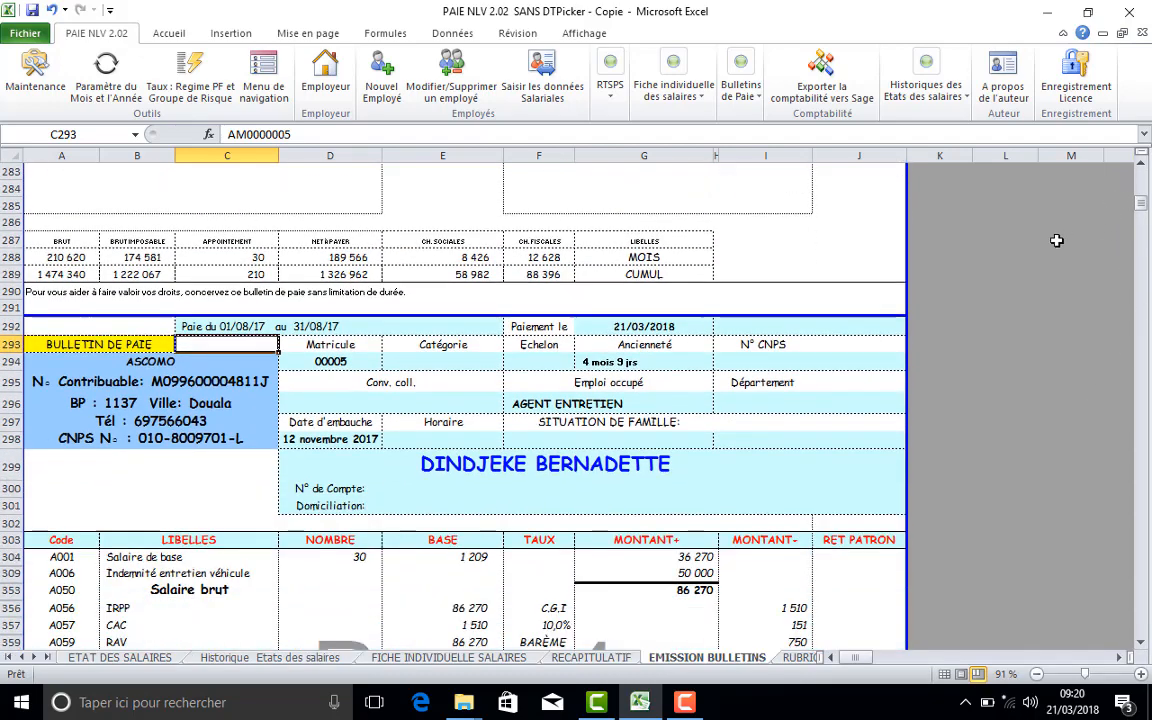
scroll(1056, 240, "down", 3)
scroll(1056, 240, "up", 4)
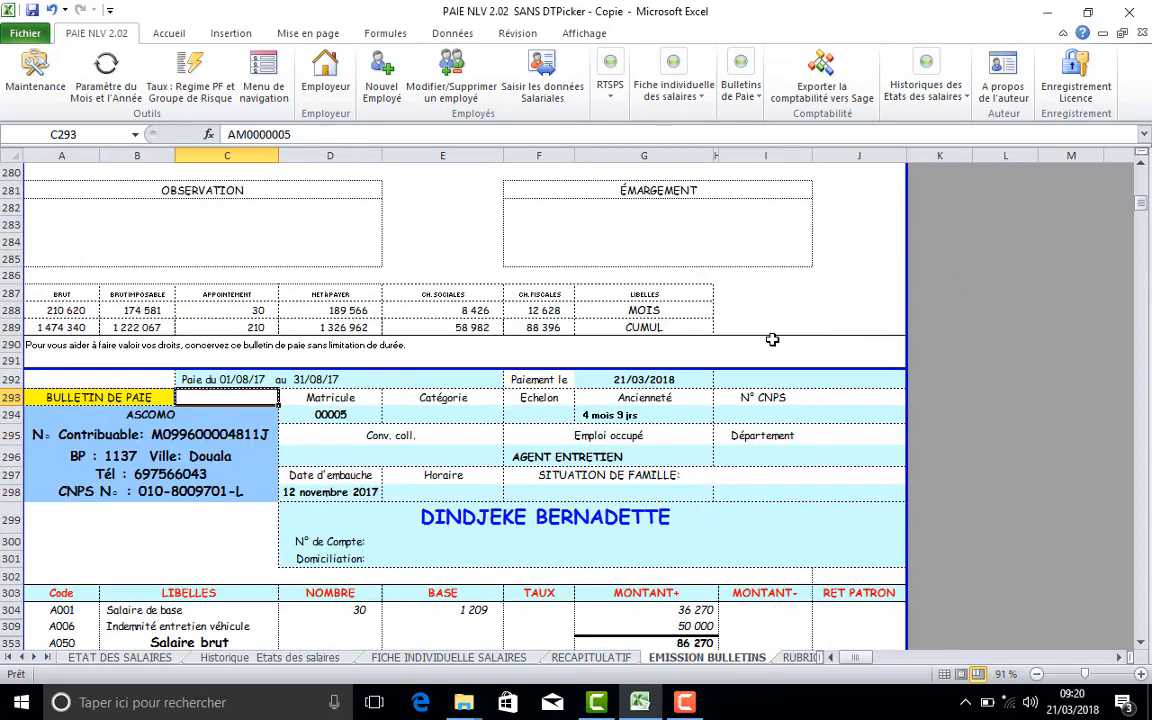
Try to save the August payslips while the Bulletin de Août sheet still exists.
left_click(741, 100)
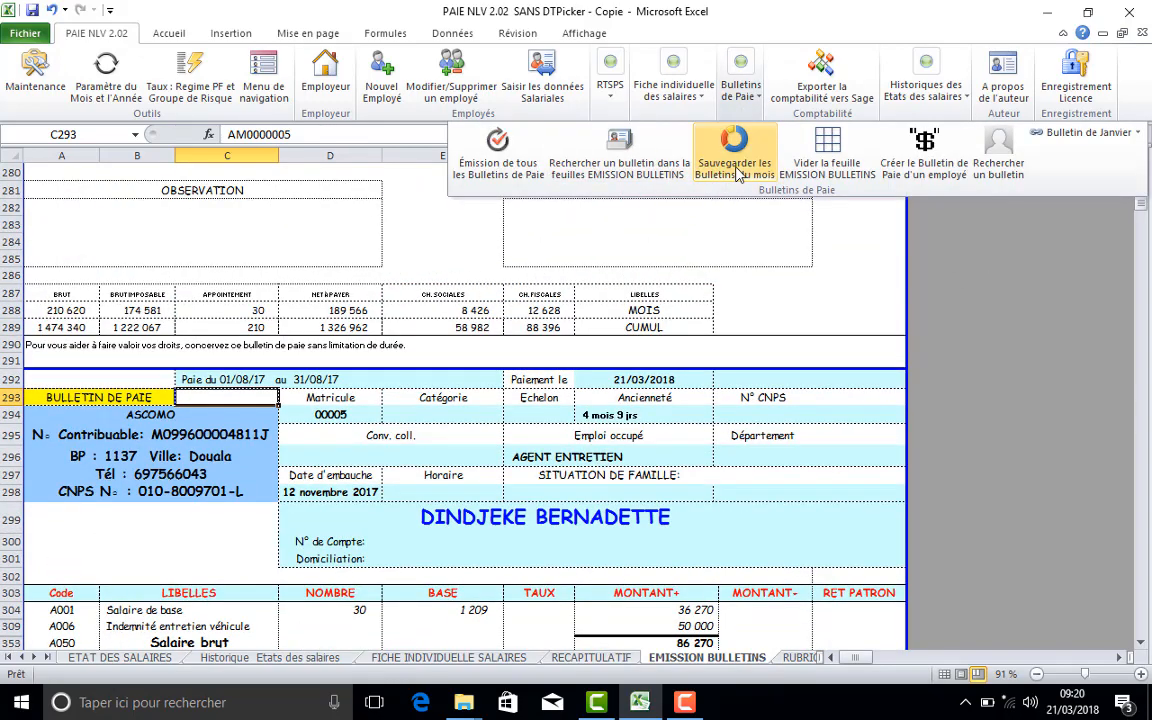
left_click(624, 330)
left_click(640, 311)
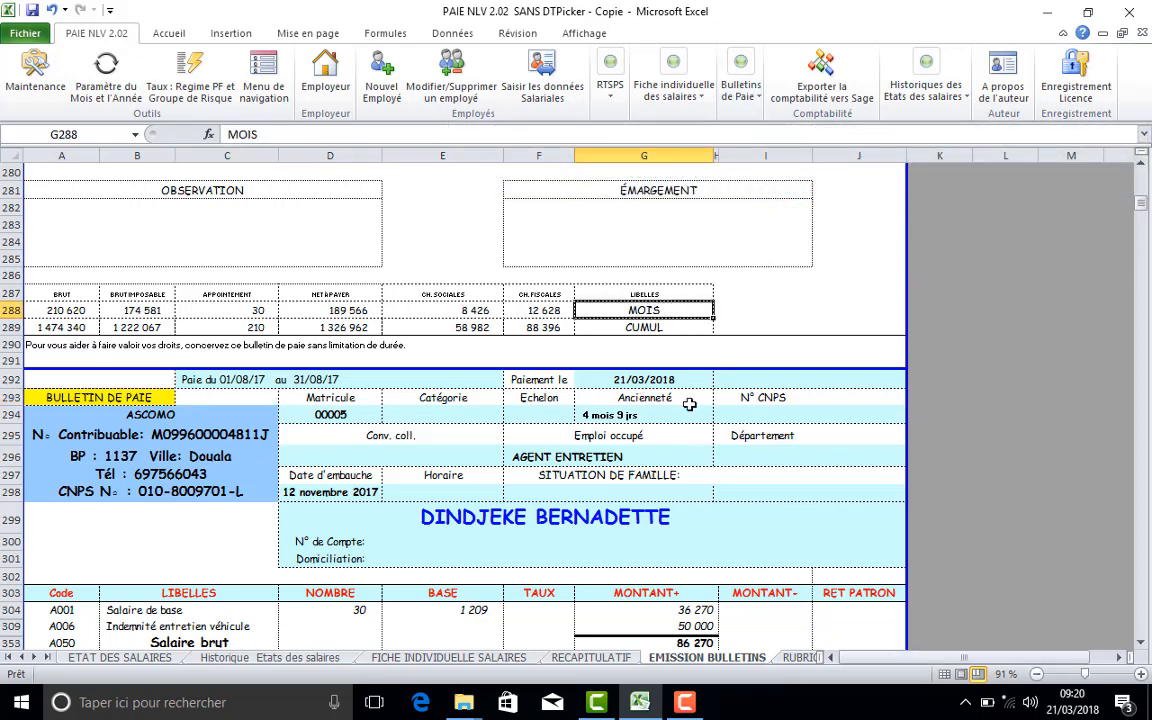
left_click(749, 105)
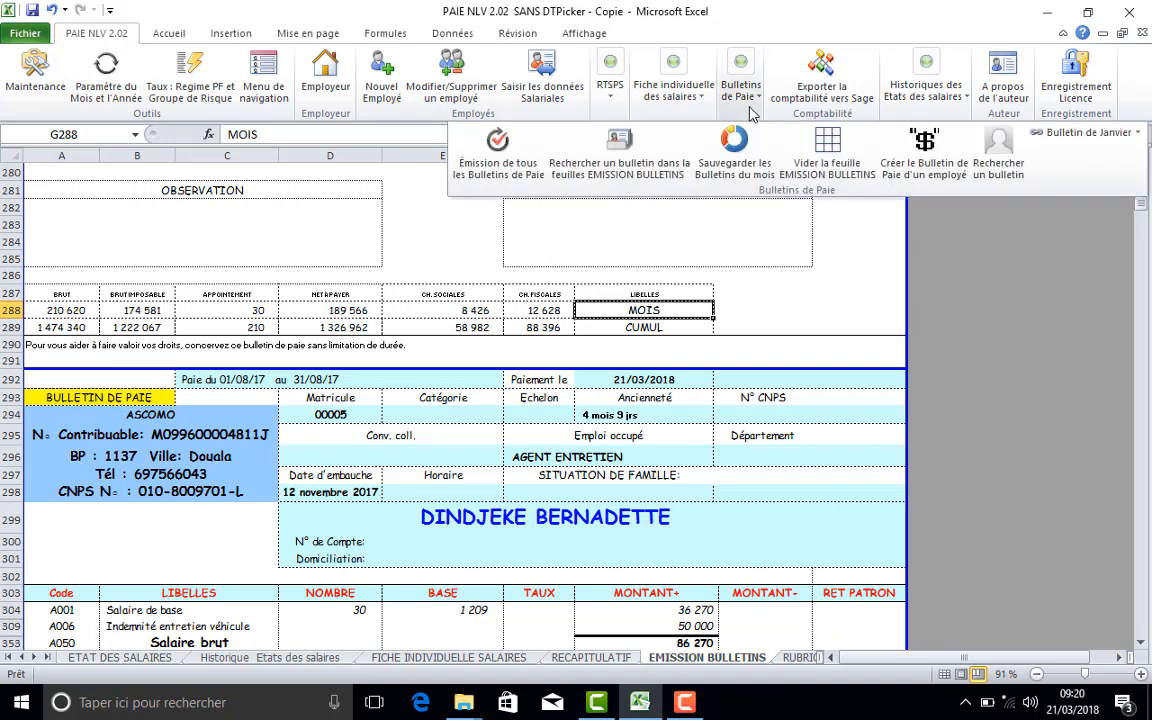
left_click(735, 152)
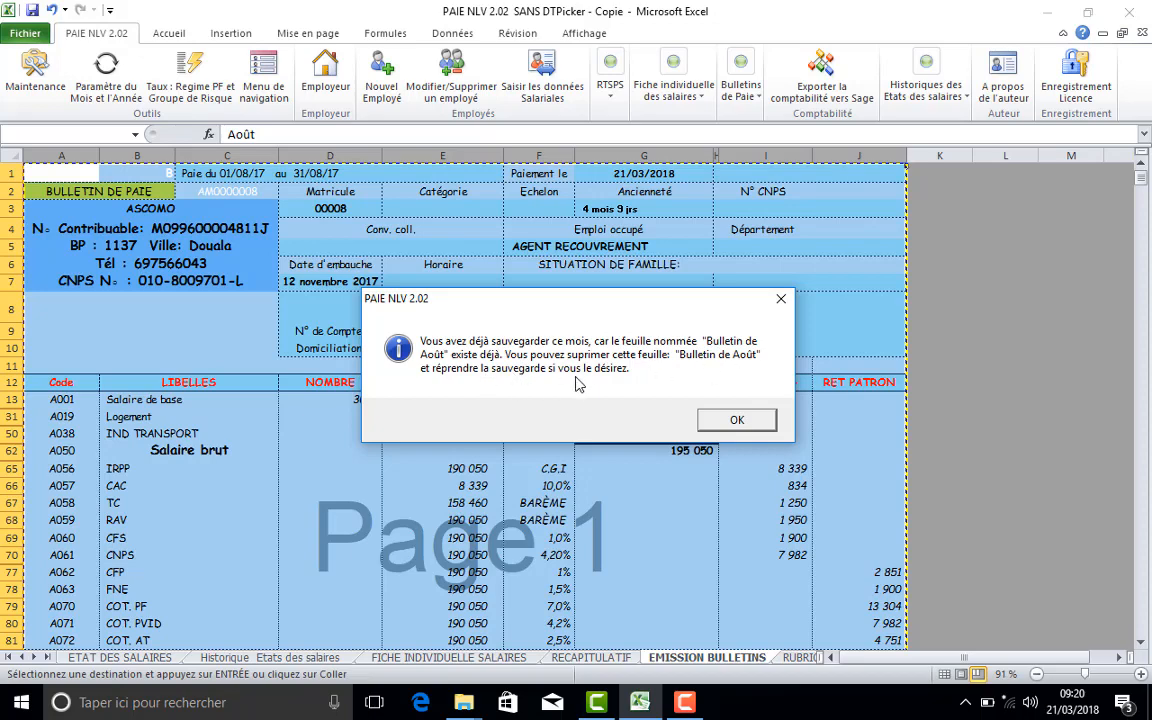
left_click(735, 421)
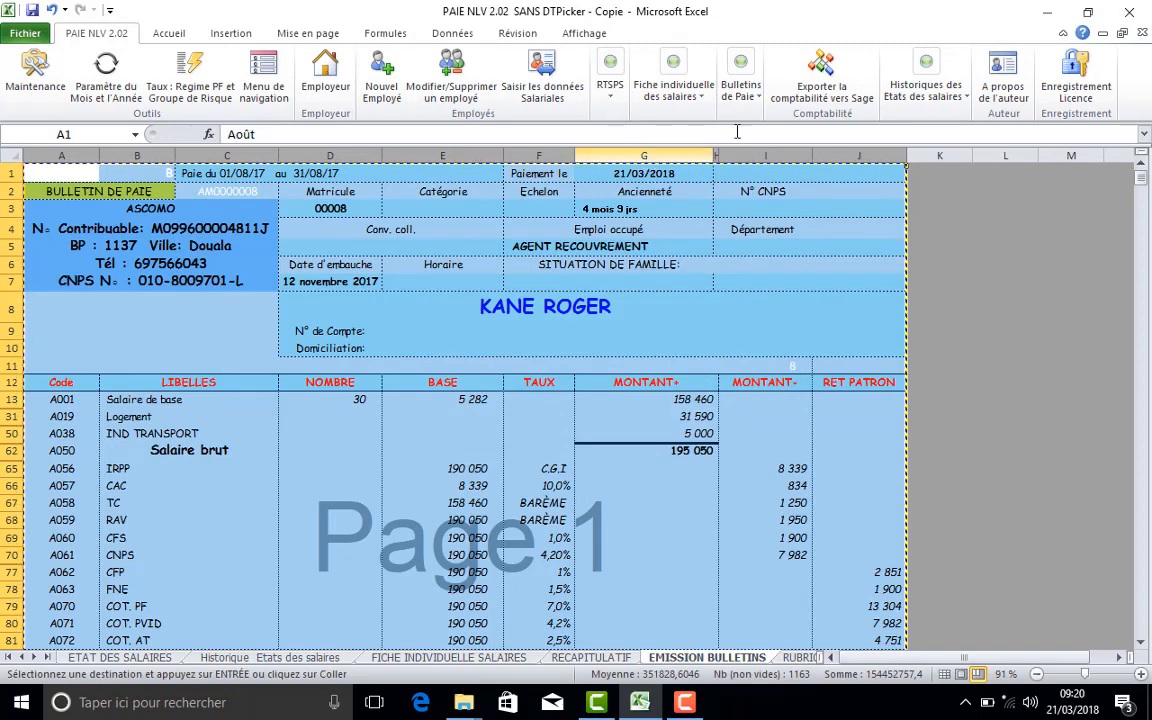
Go to the previously saved Bulletin de Août sheet and delete it from the workbook.
left_click(741, 90)
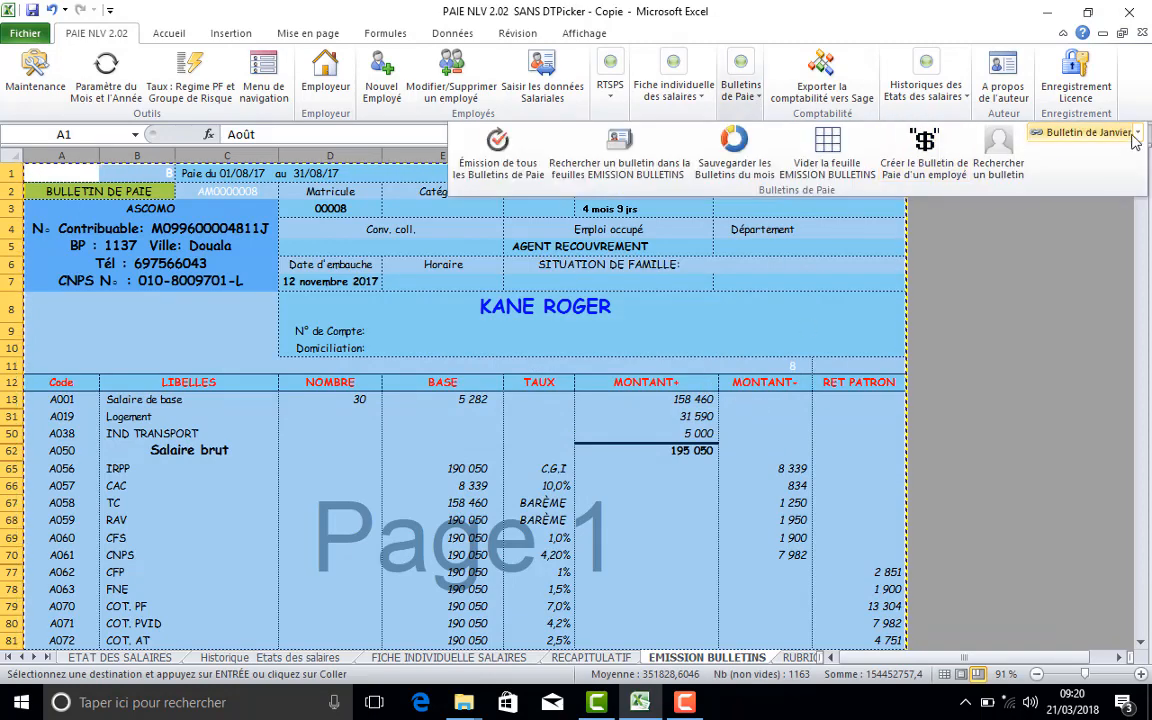
left_click(1100, 132)
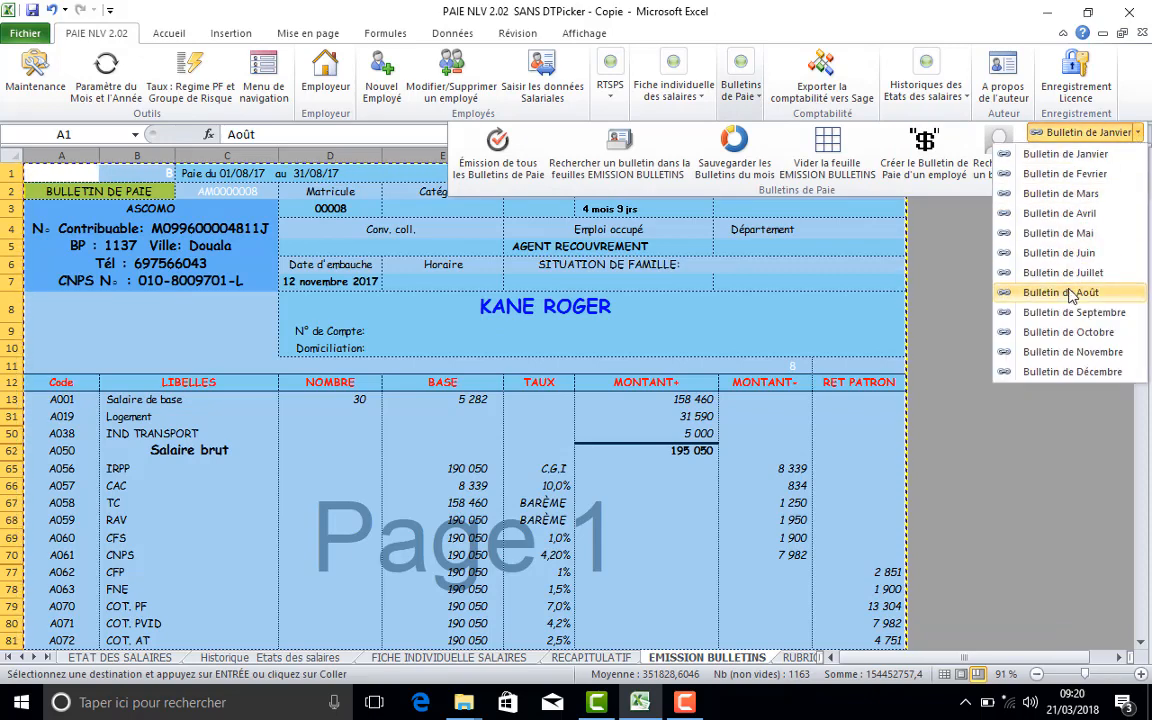
left_click(965, 265)
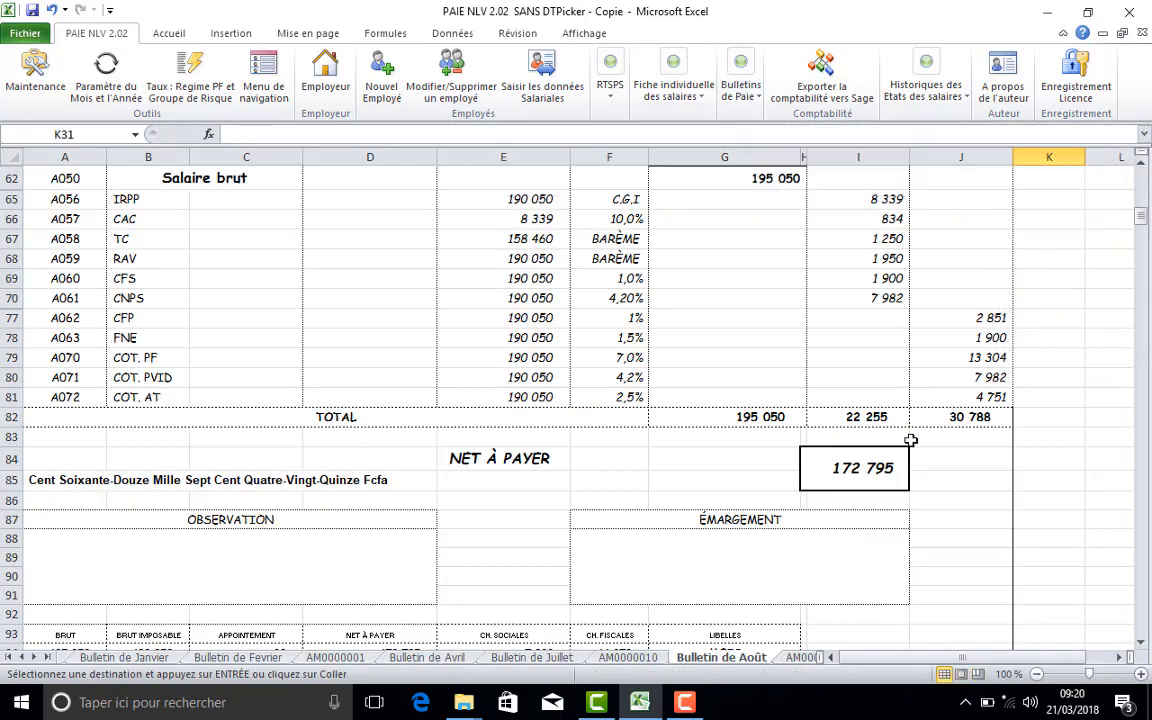
right_click(755, 657)
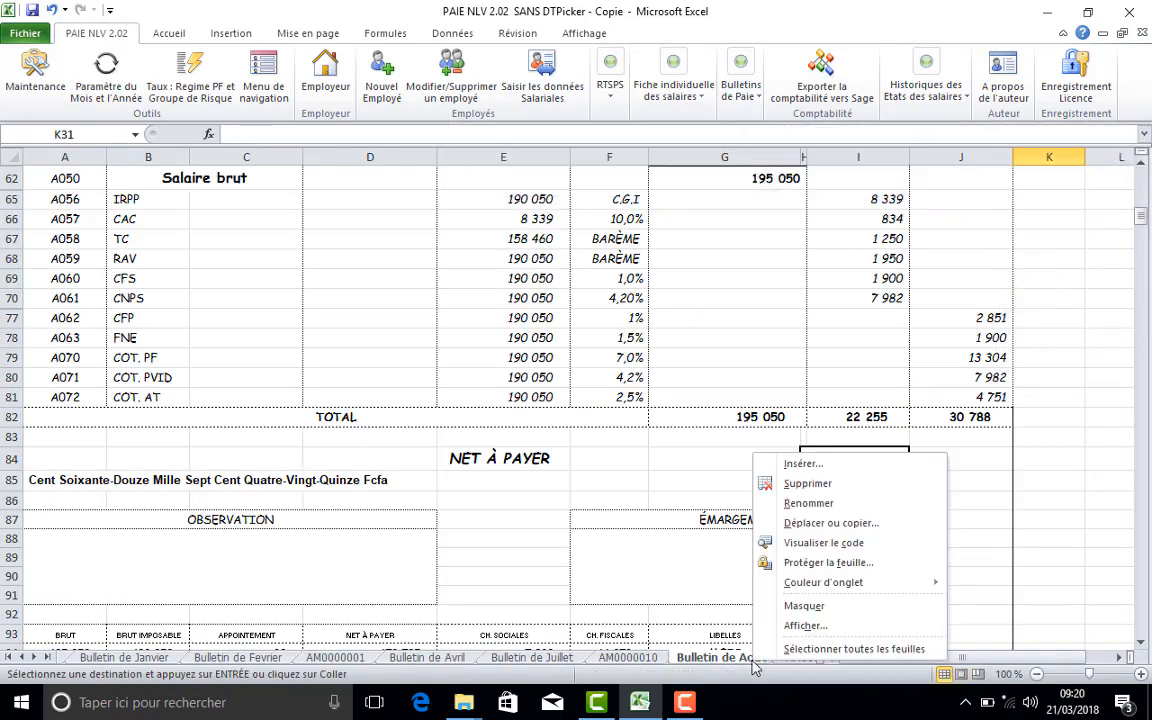
left_click(807, 483)
left_click(530, 397)
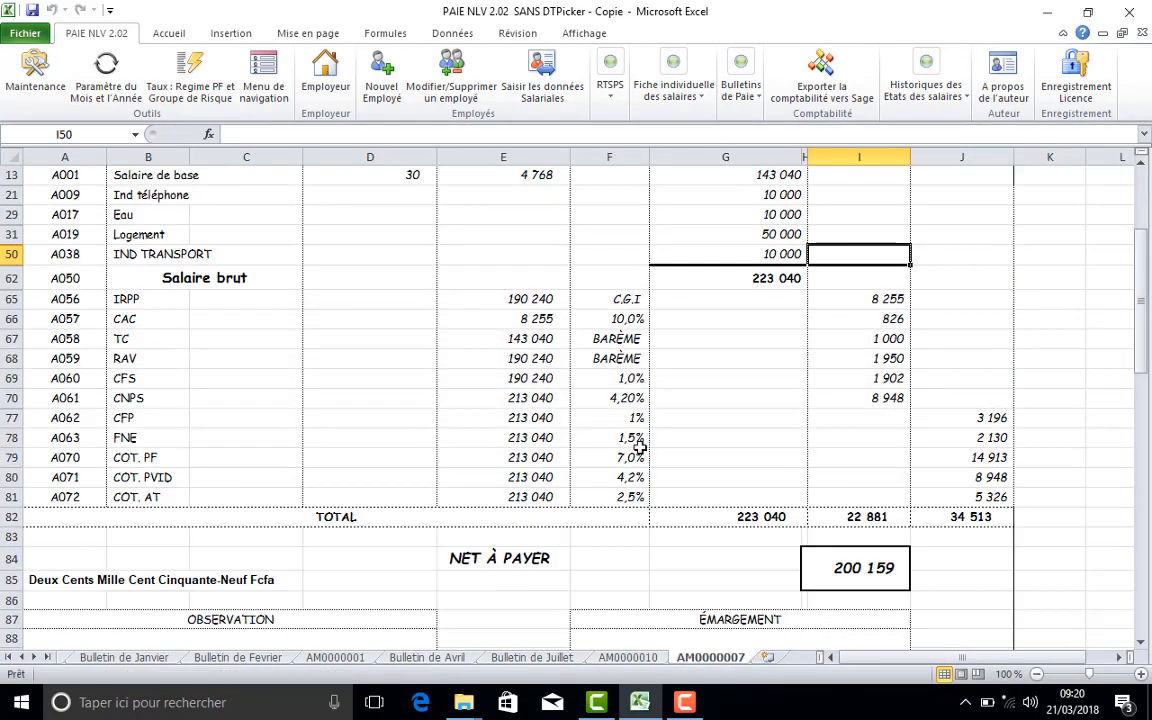
Save the month's payslips from the EMISSION BULLETINS sheet again as the August backup.
scroll(694, 355, "up", 4)
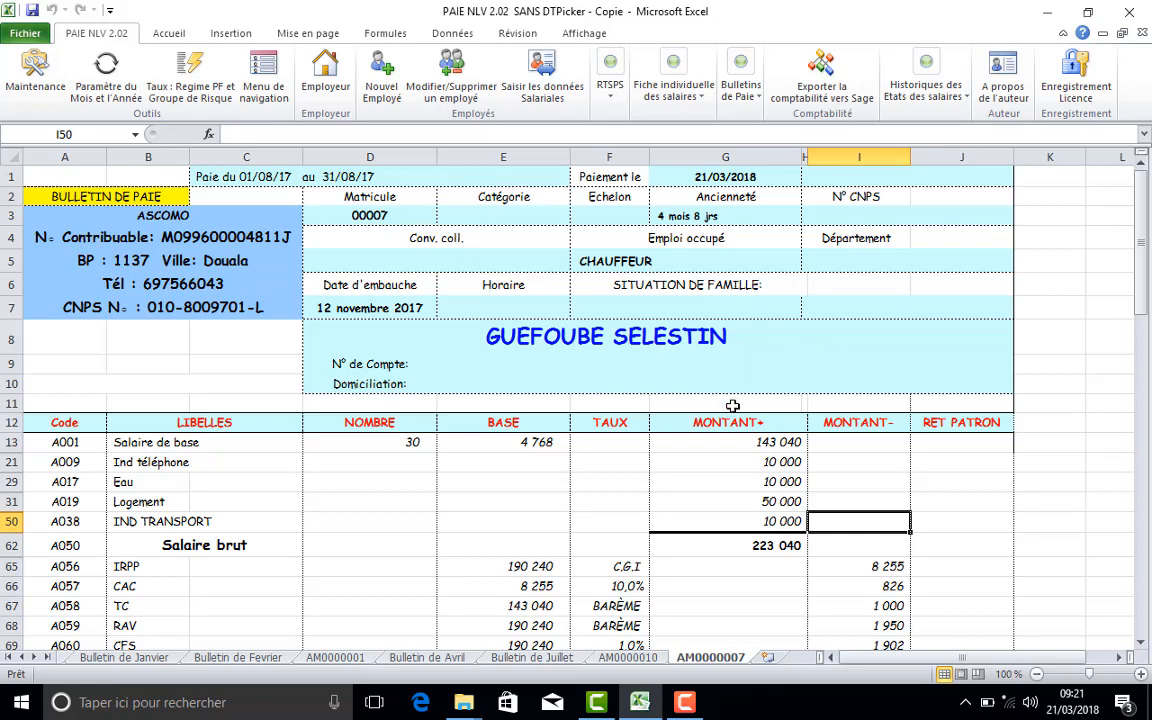
left_click(741, 92)
left_click(737, 168)
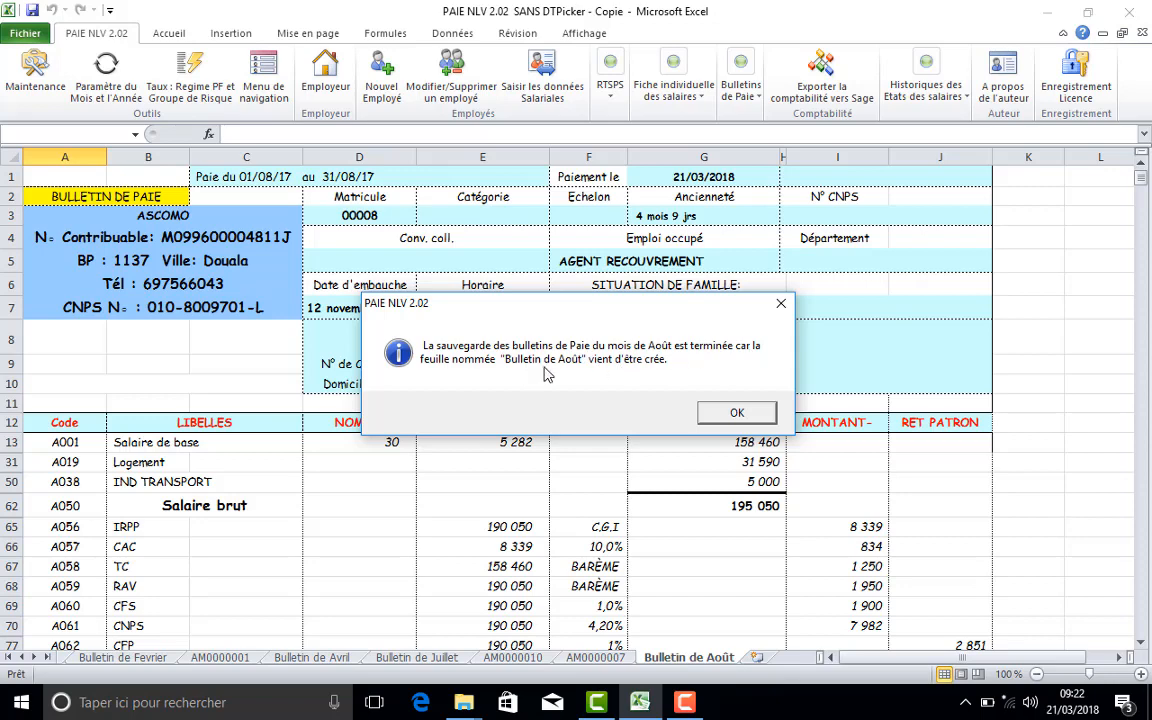
left_click(736, 412)
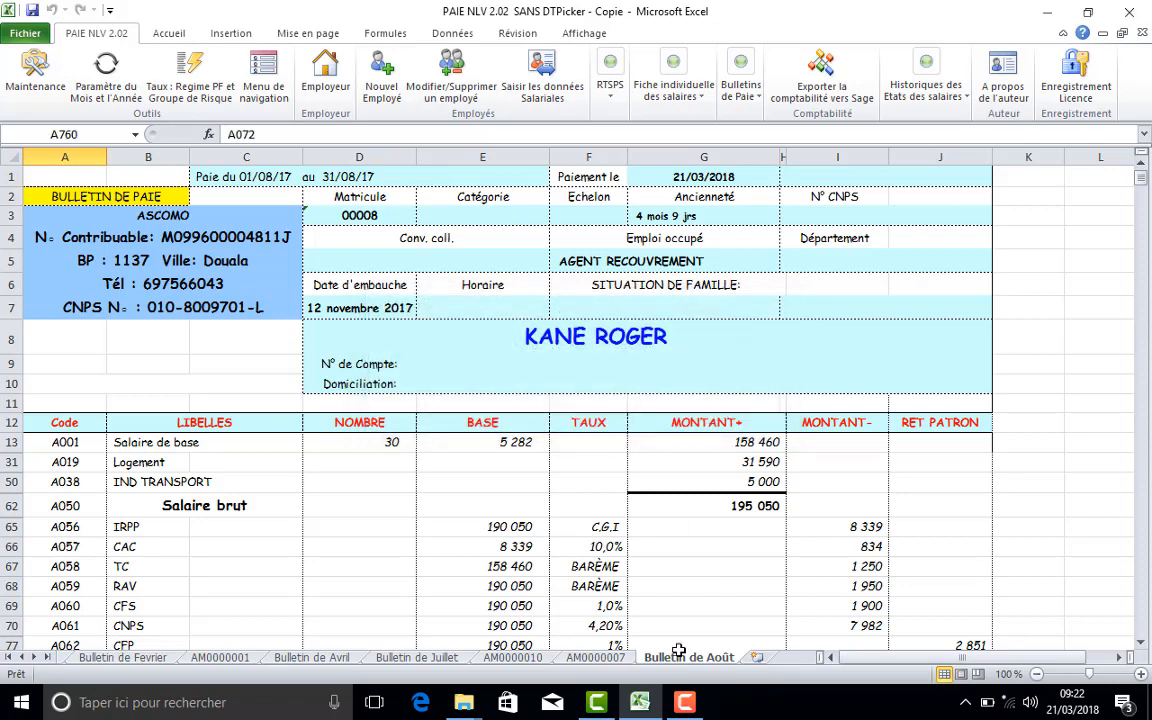
Review the payslip in the saved Bulletin de Août sheet, from the salary lines down to the net pay and signature area.
scroll(744, 369, "down", 6)
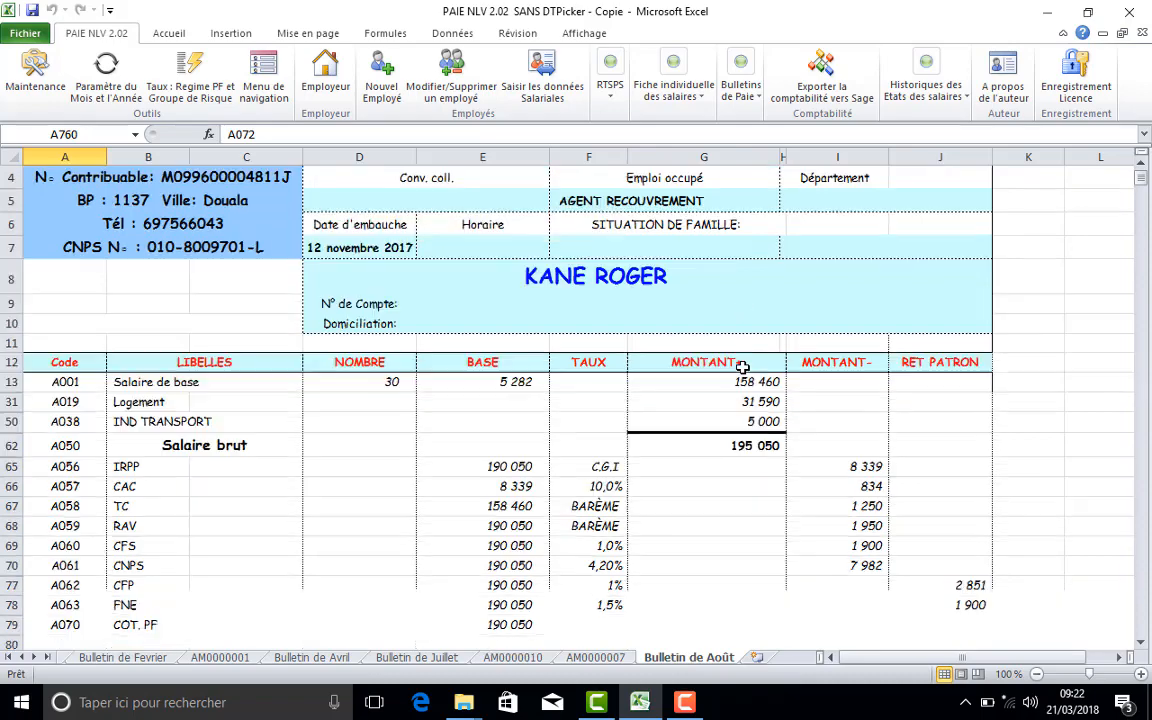
scroll(744, 369, "down", 2)
scroll(738, 374, "up", 3)
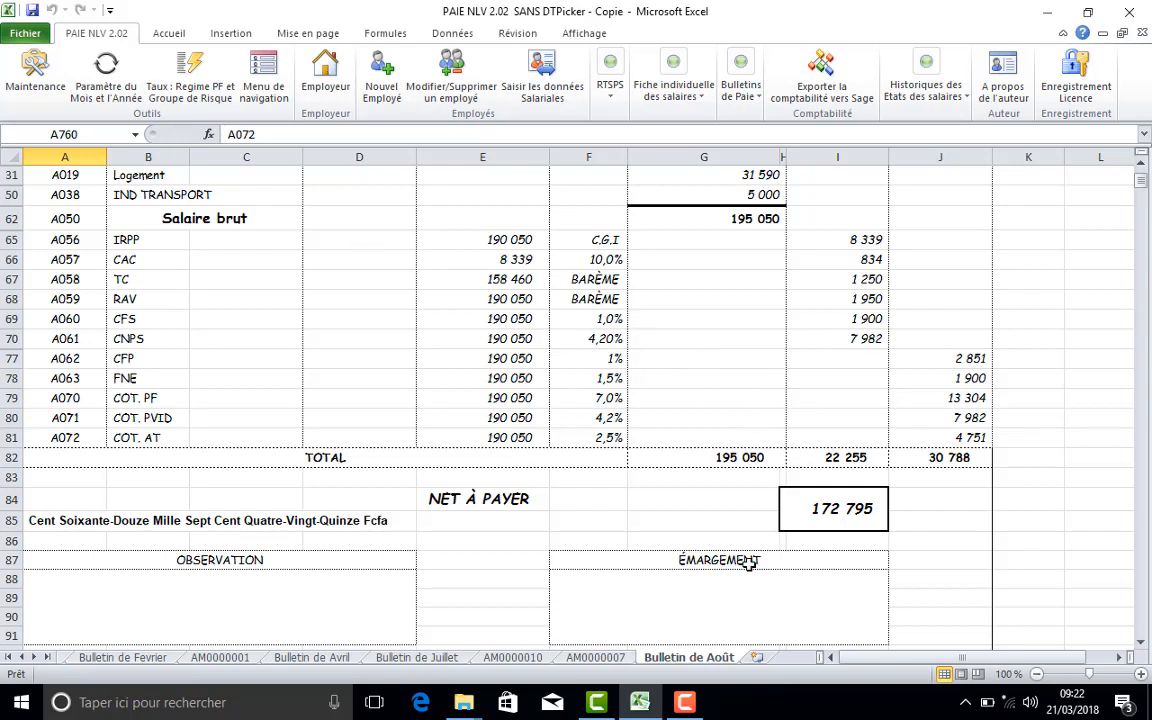
left_click(740, 90)
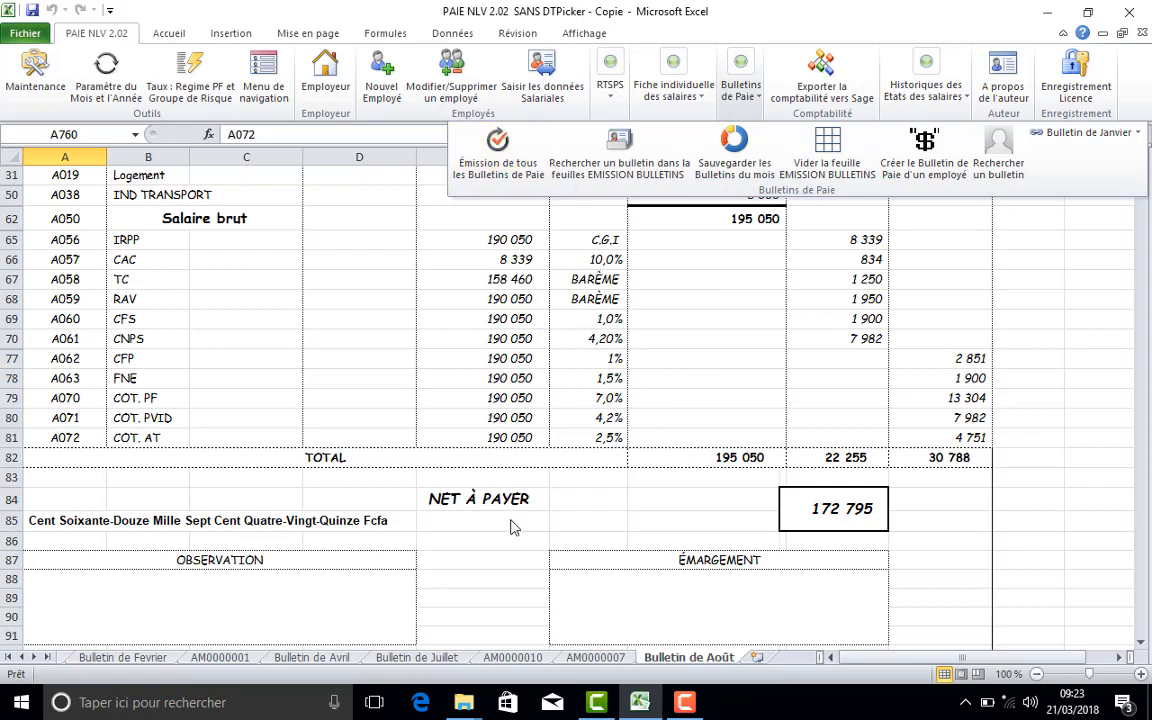
left_click(432, 366)
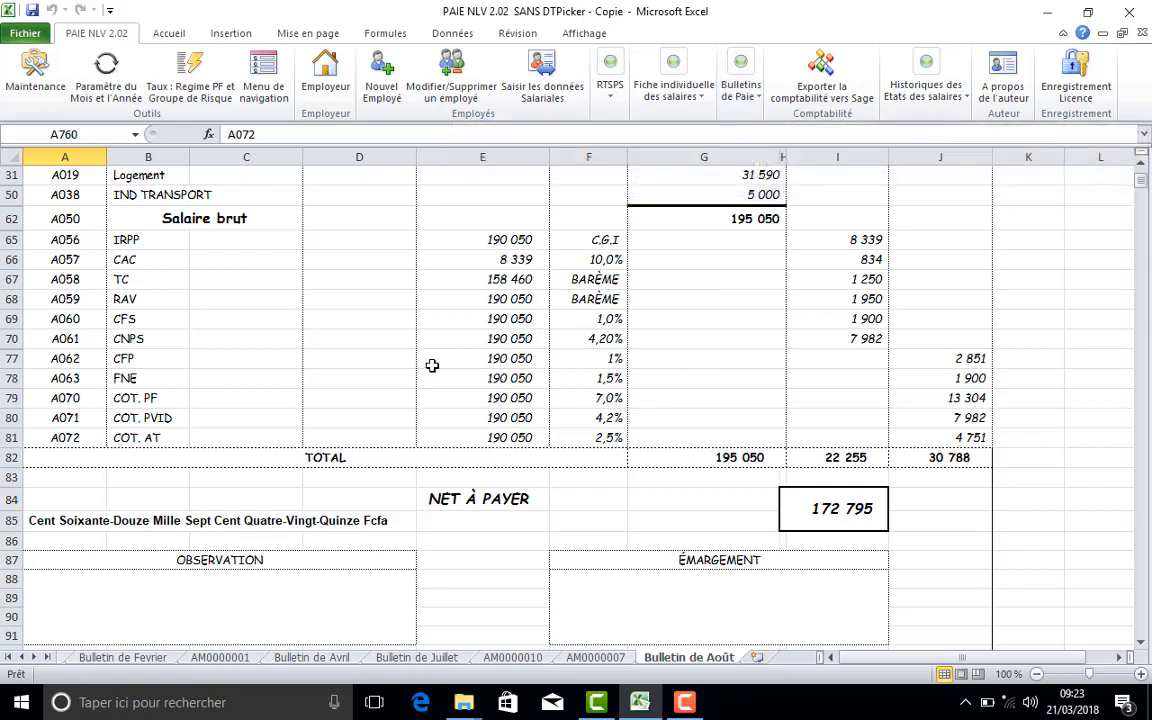
Open the sheet navigation dialog, move it clear of the payslip and go to the ETAT DES SALAIRES sheet.
left_click(262, 90)
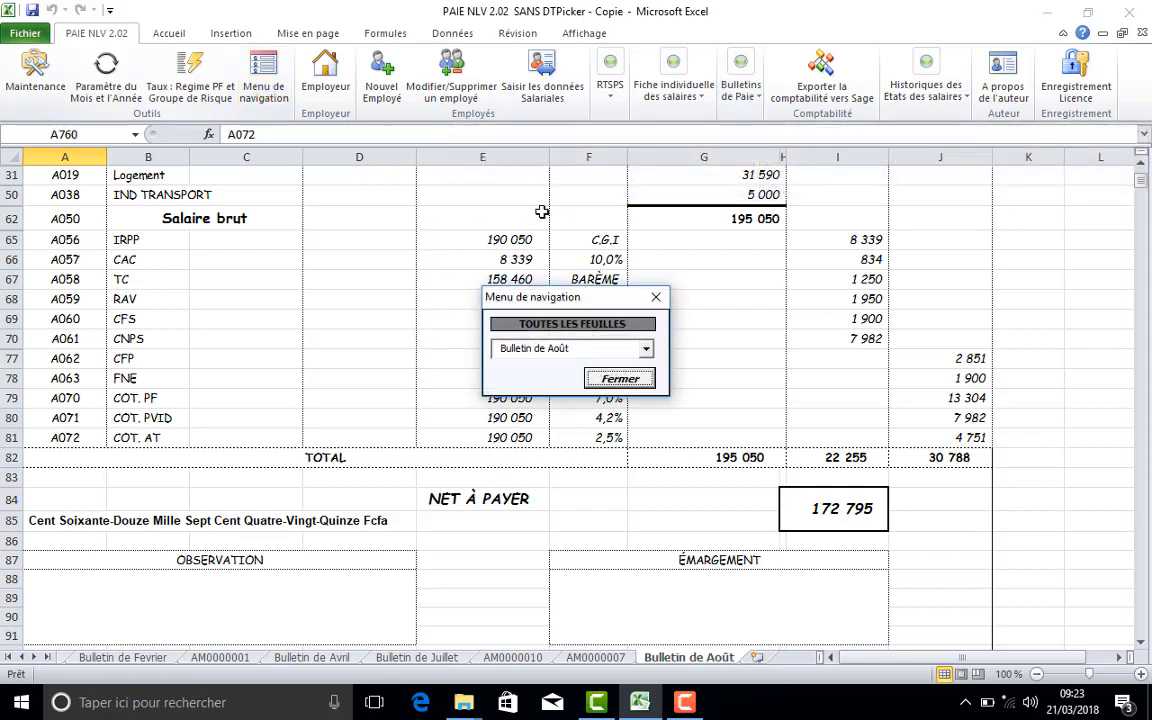
left_click_drag(532, 296, 899, 179)
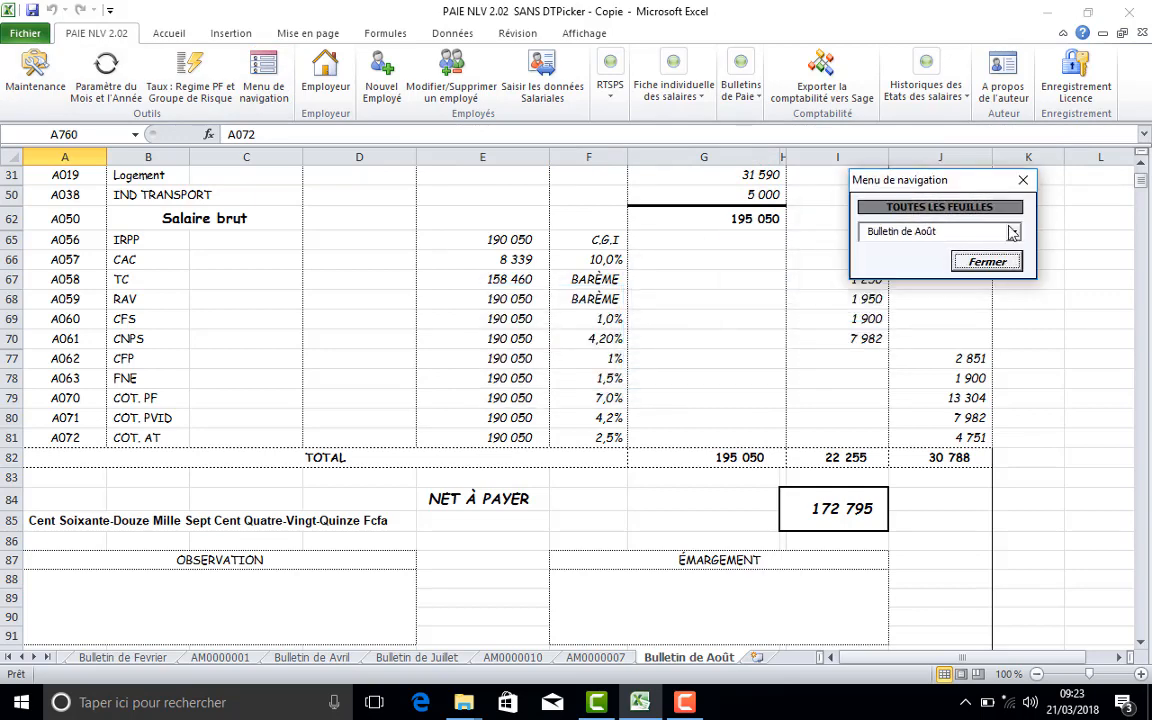
left_click(1013, 232)
left_click(895, 247)
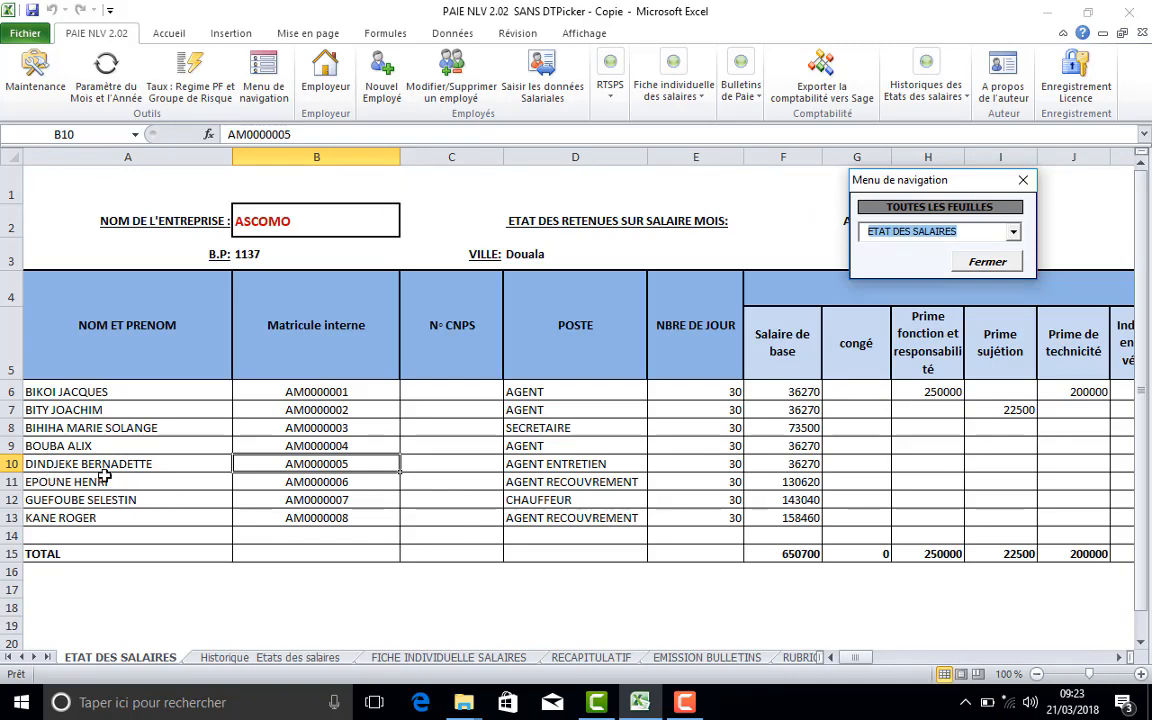
Create the individual payslip of the employee in row 10 of ETAT DES SALAIRES.
left_click(539, 467)
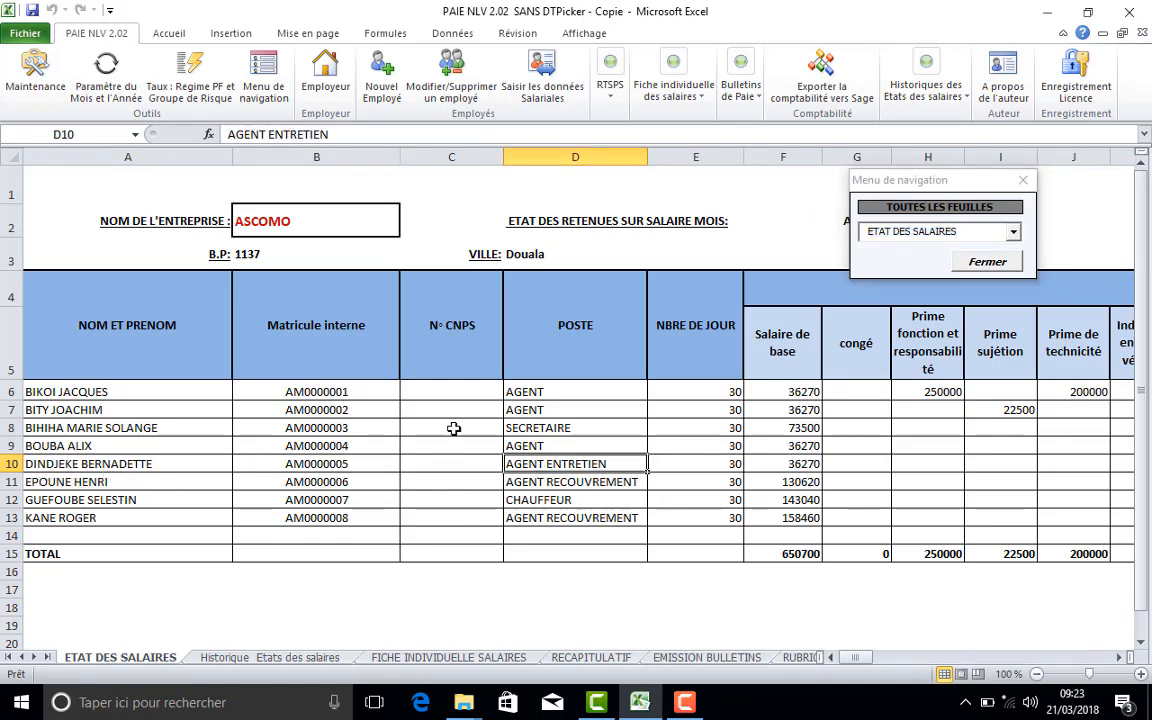
left_click(738, 101)
left_click(832, 140)
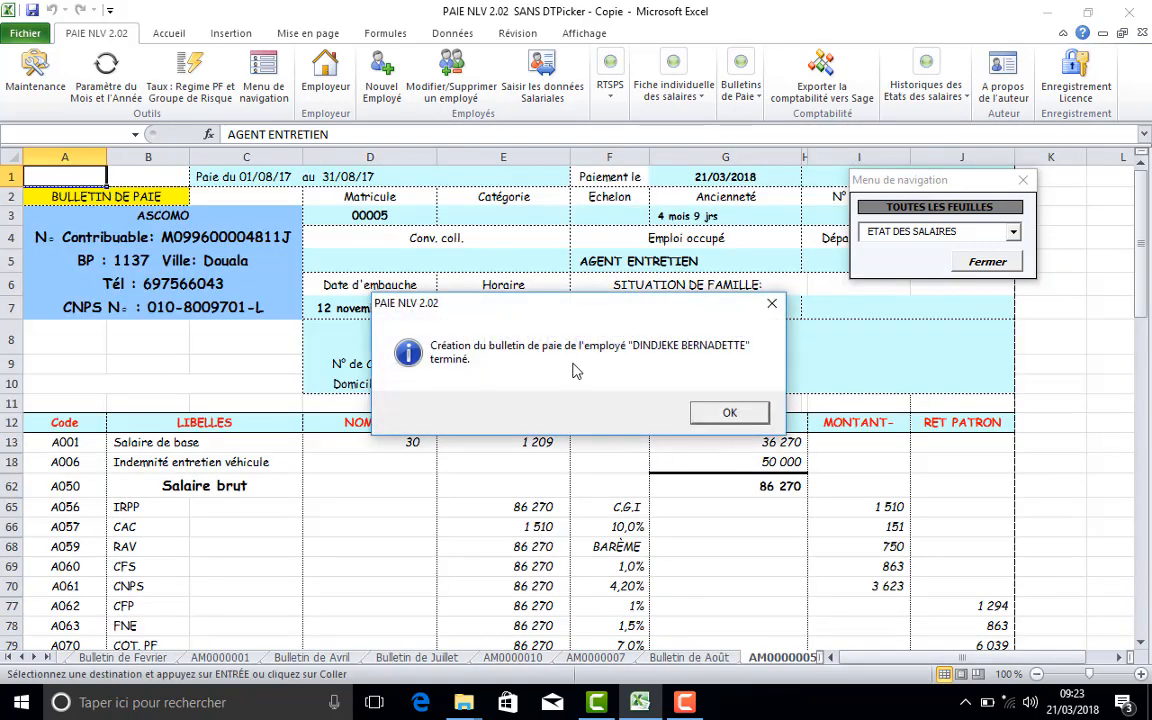
left_click(729, 415)
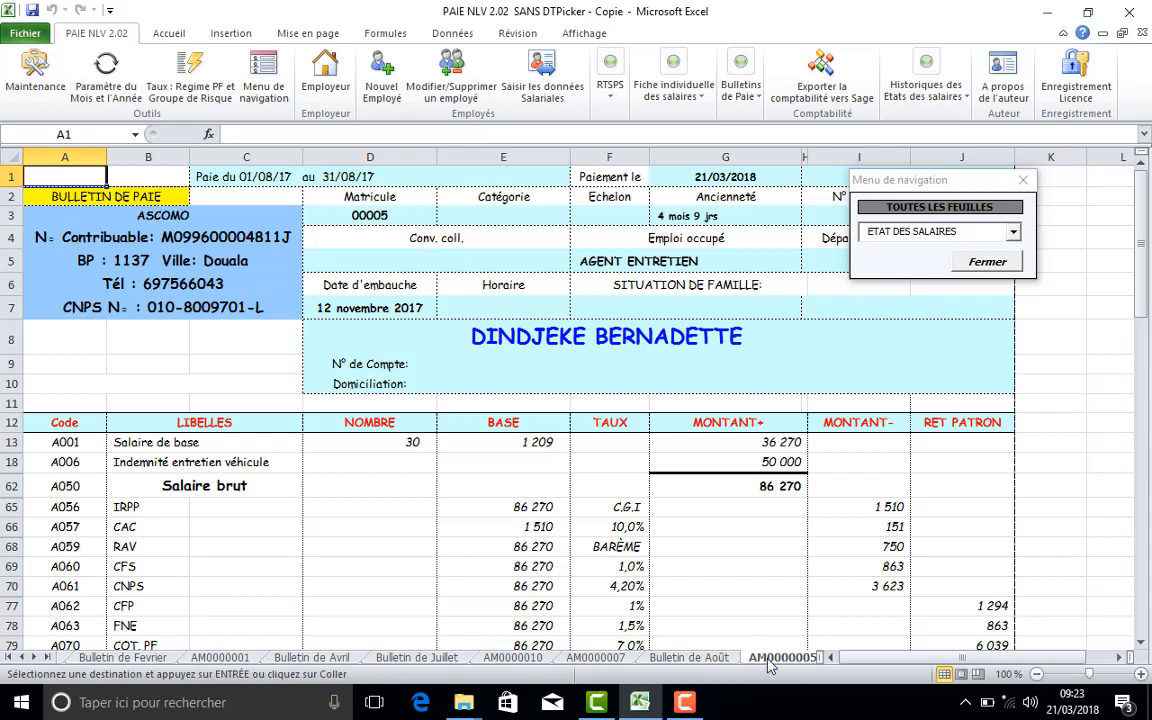
Return from the individual payslip to the ETAT DES SALAIRES sheet.
left_click(743, 109)
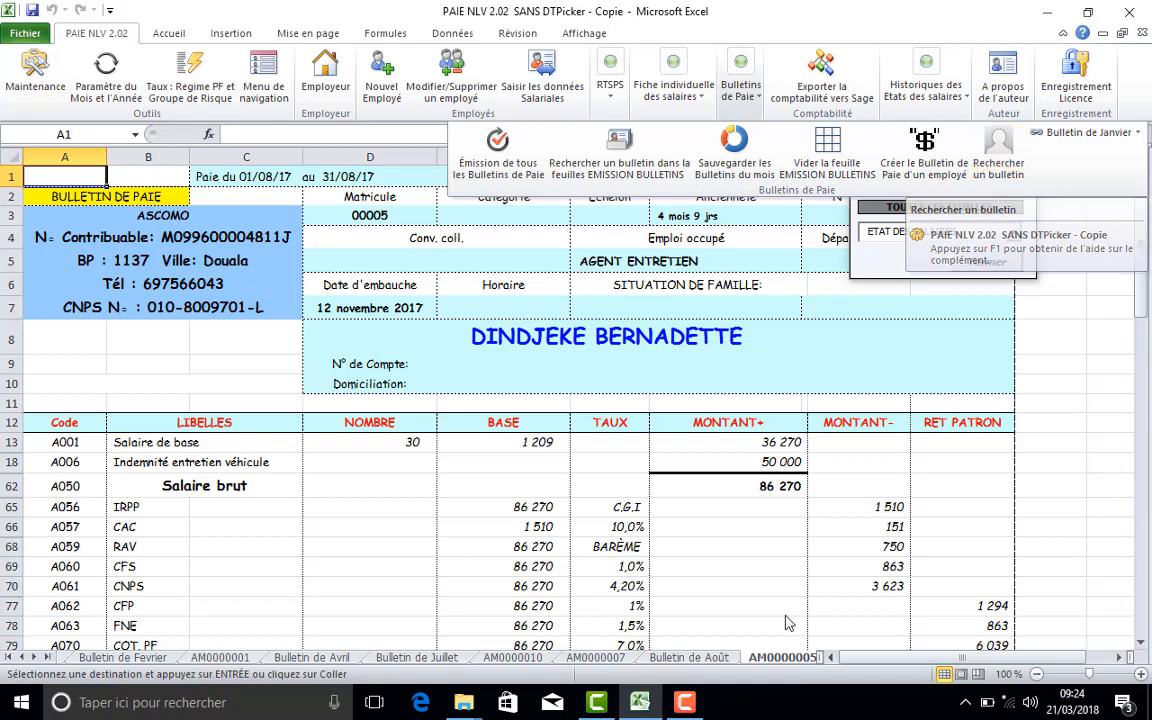
left_click(582, 650)
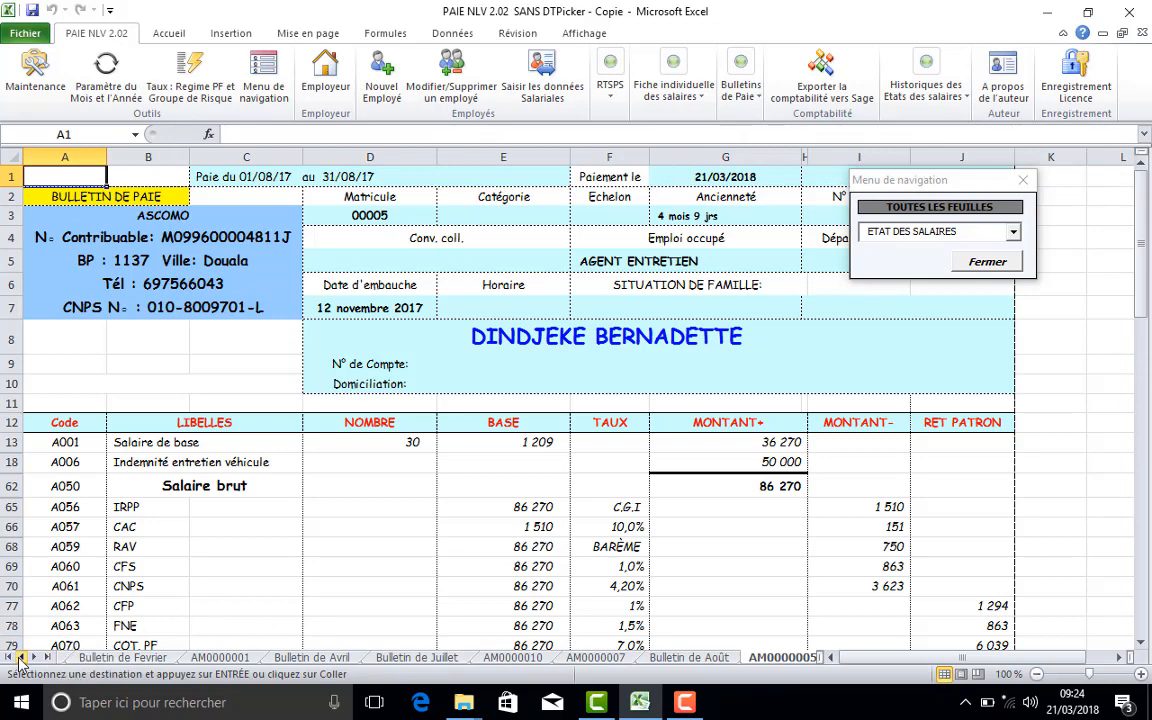
left_click(1013, 231)
left_click(1008, 250)
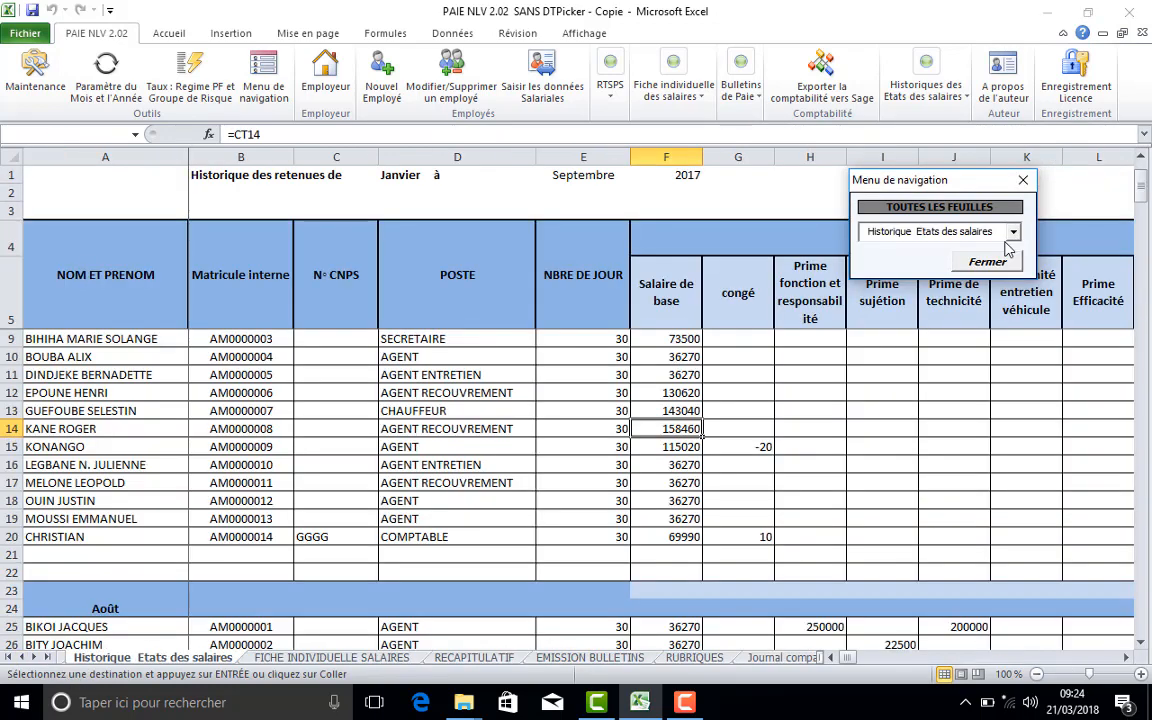
left_click(915, 231)
left_click(858, 239)
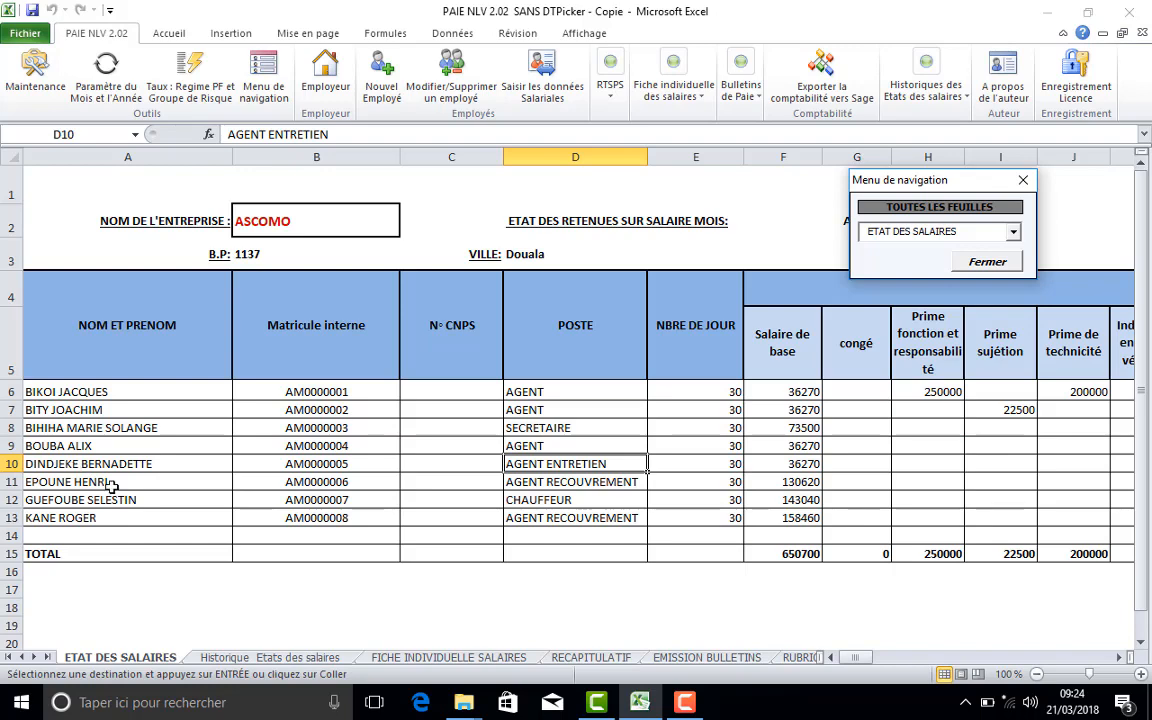
Select the employee's name in row 10 and find that employee's individually created payslip.
left_click(85, 465)
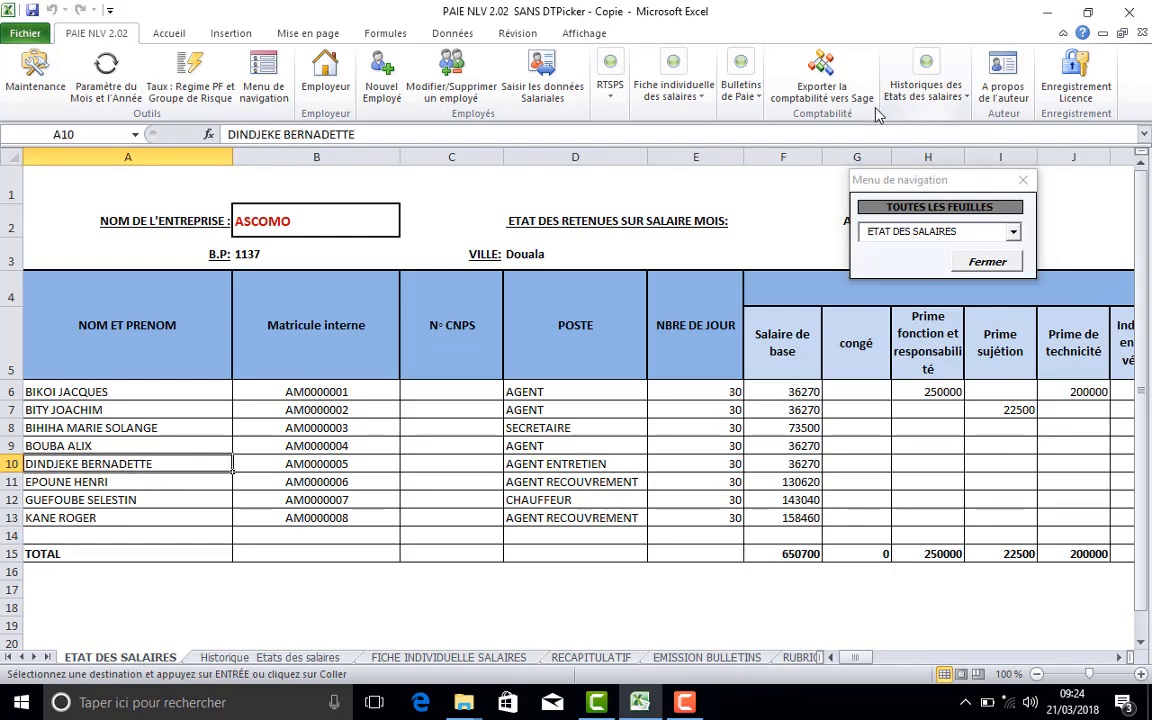
left_click(741, 90)
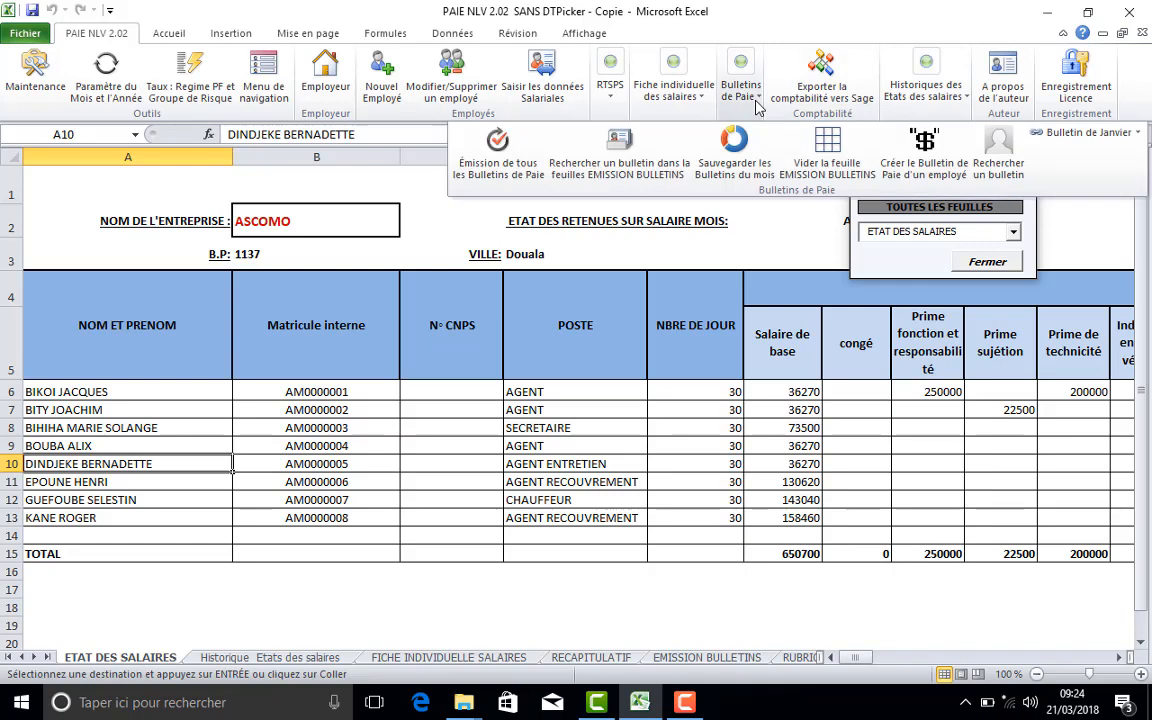
left_click(1000, 165)
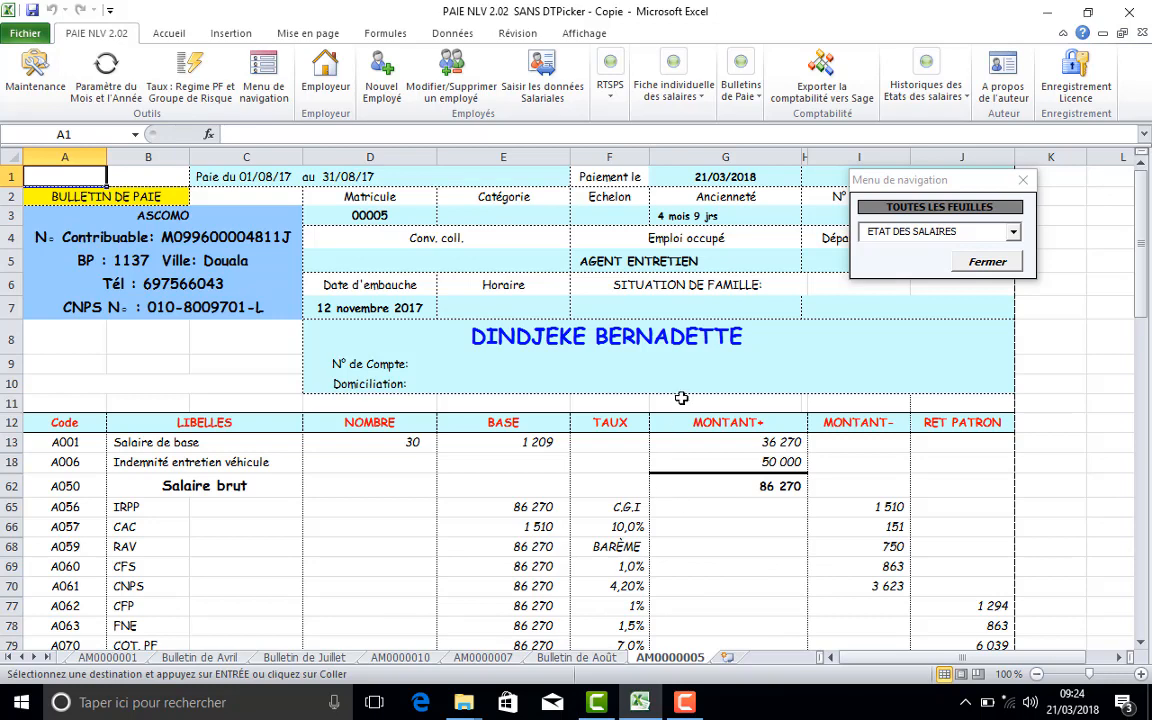
View the saved monthly payslip sheets Bulletin de Fevrier and Bulletin de Octobre.
left_click(752, 106)
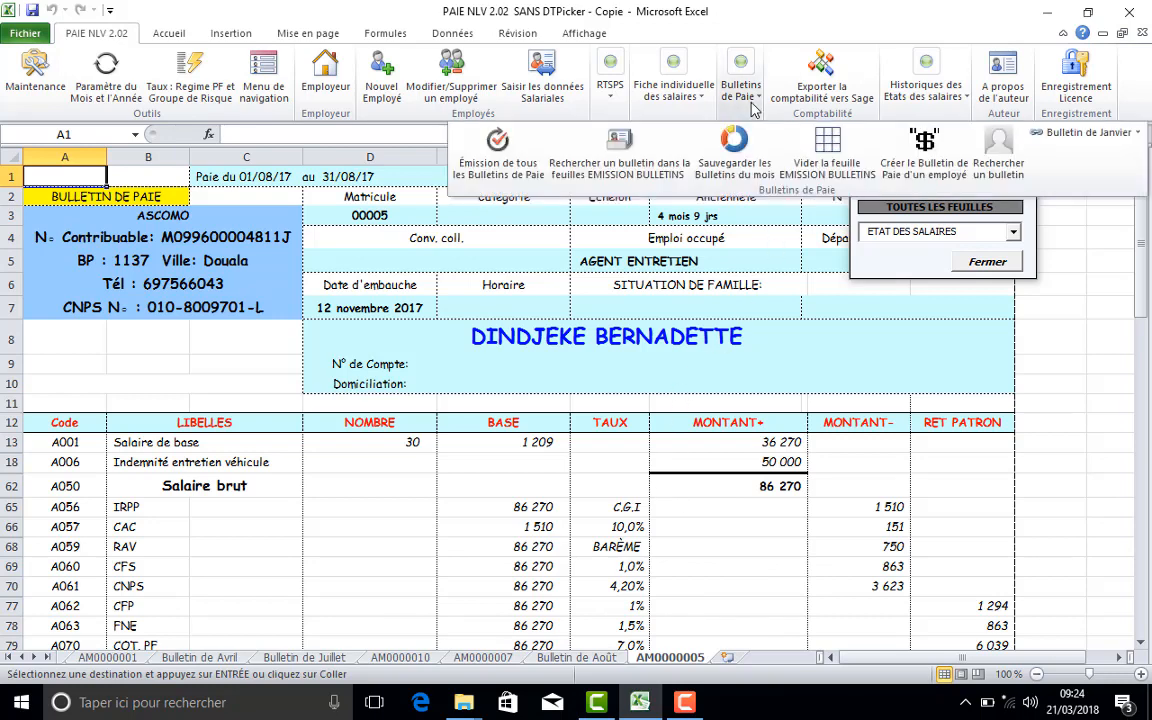
left_click(1139, 134)
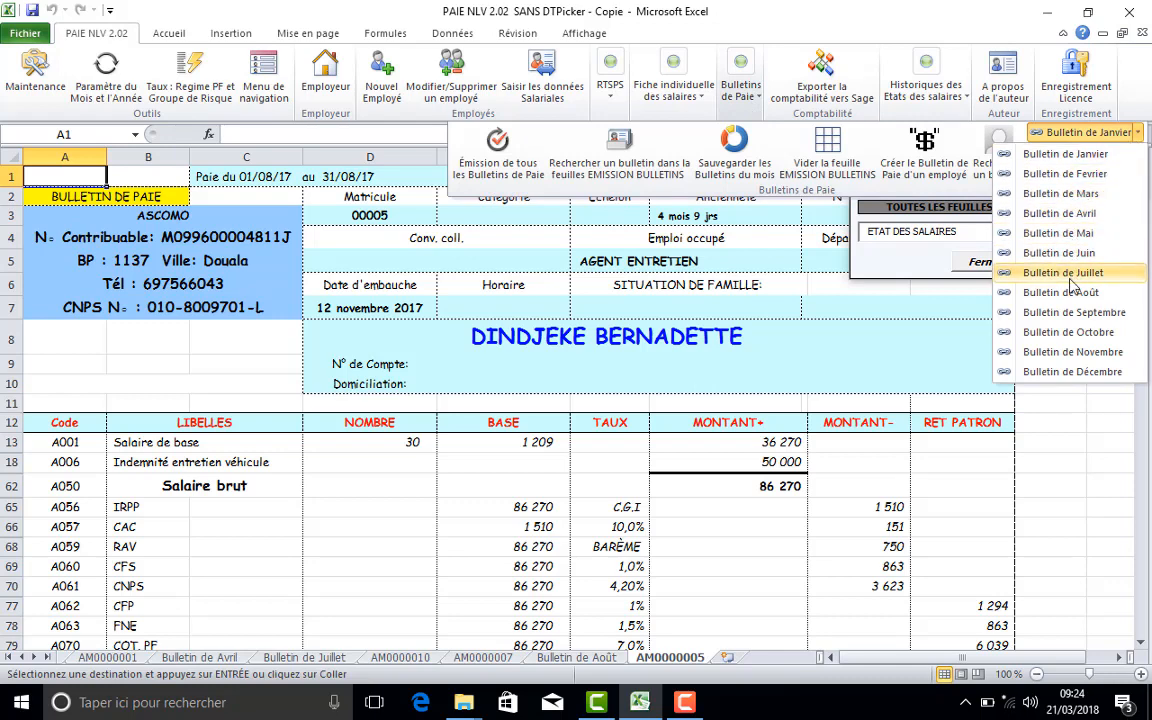
left_click(1086, 176)
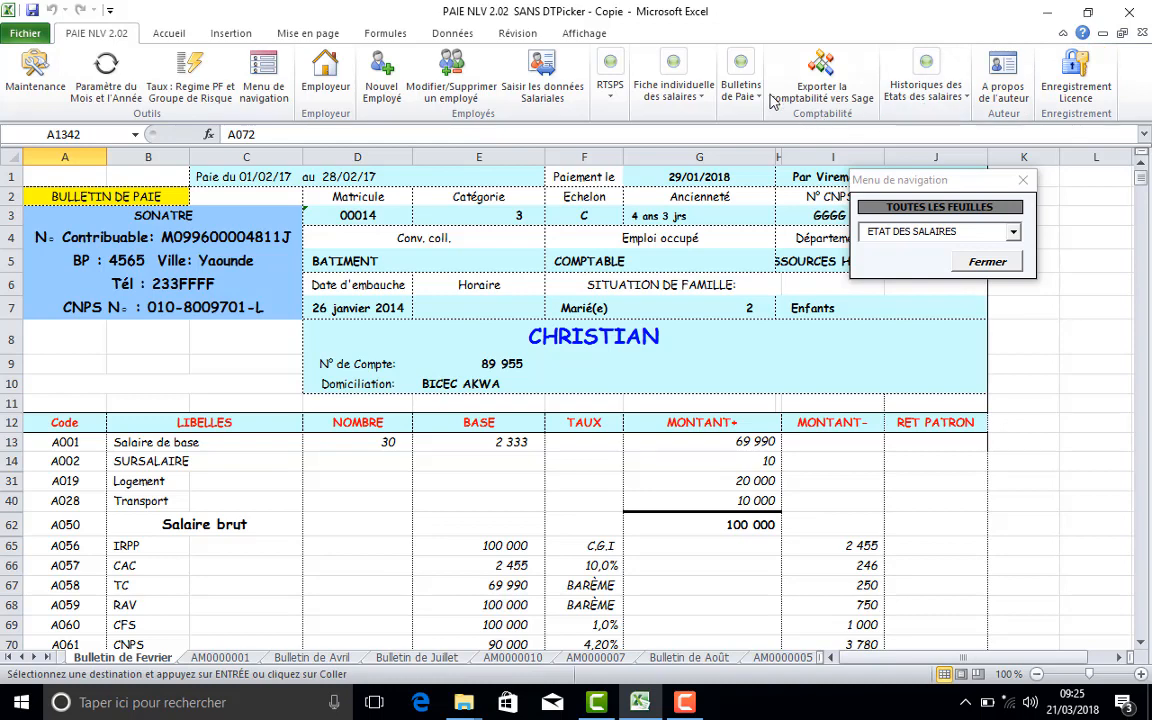
left_click(740, 90)
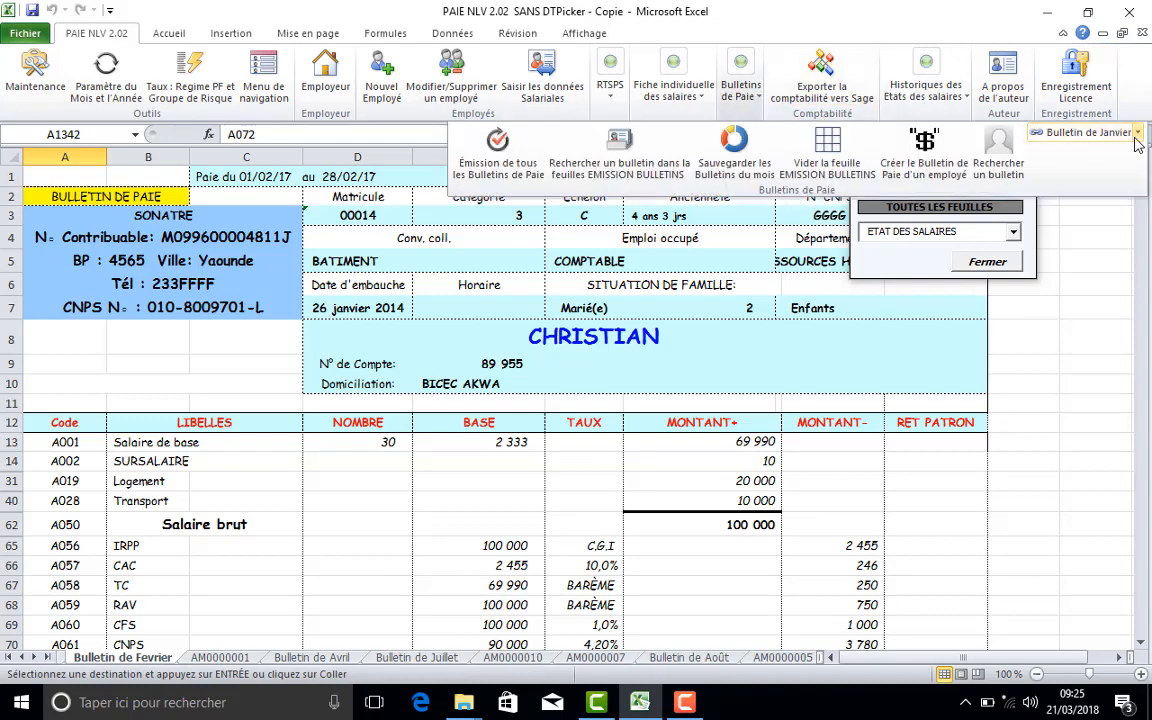
left_click(1030, 132)
left_click(1100, 332)
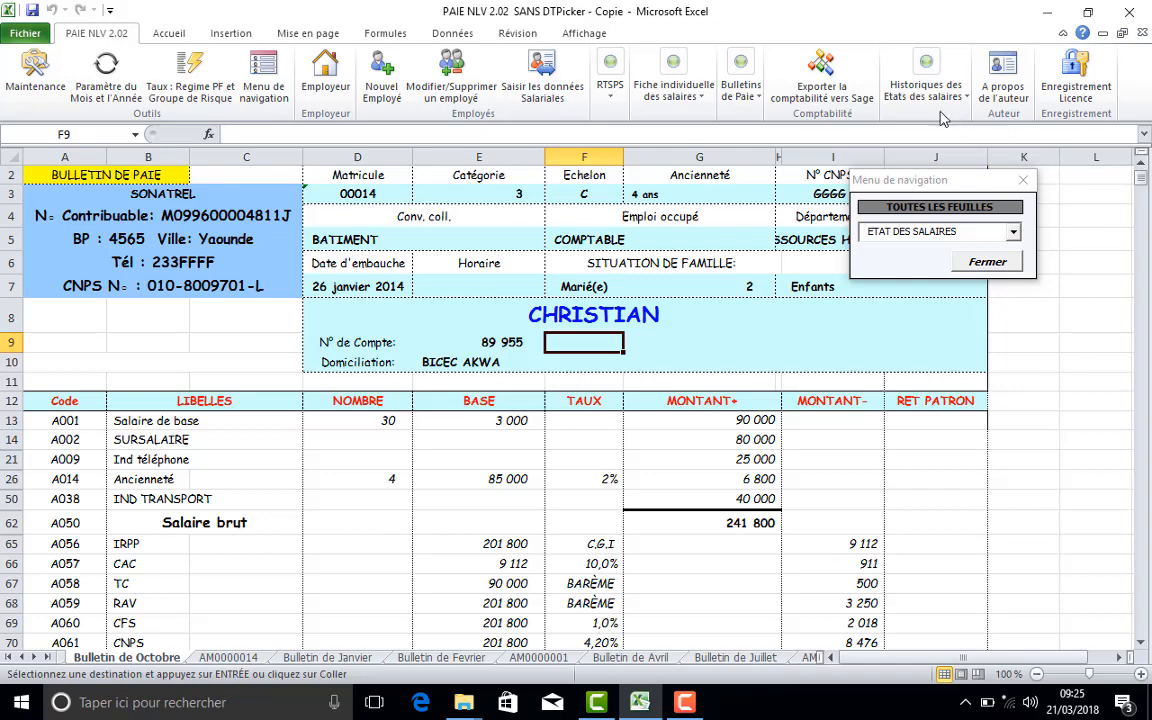
Try to open the saved monthly payslip sheet Bulletin de Novembre.
left_click(751, 108)
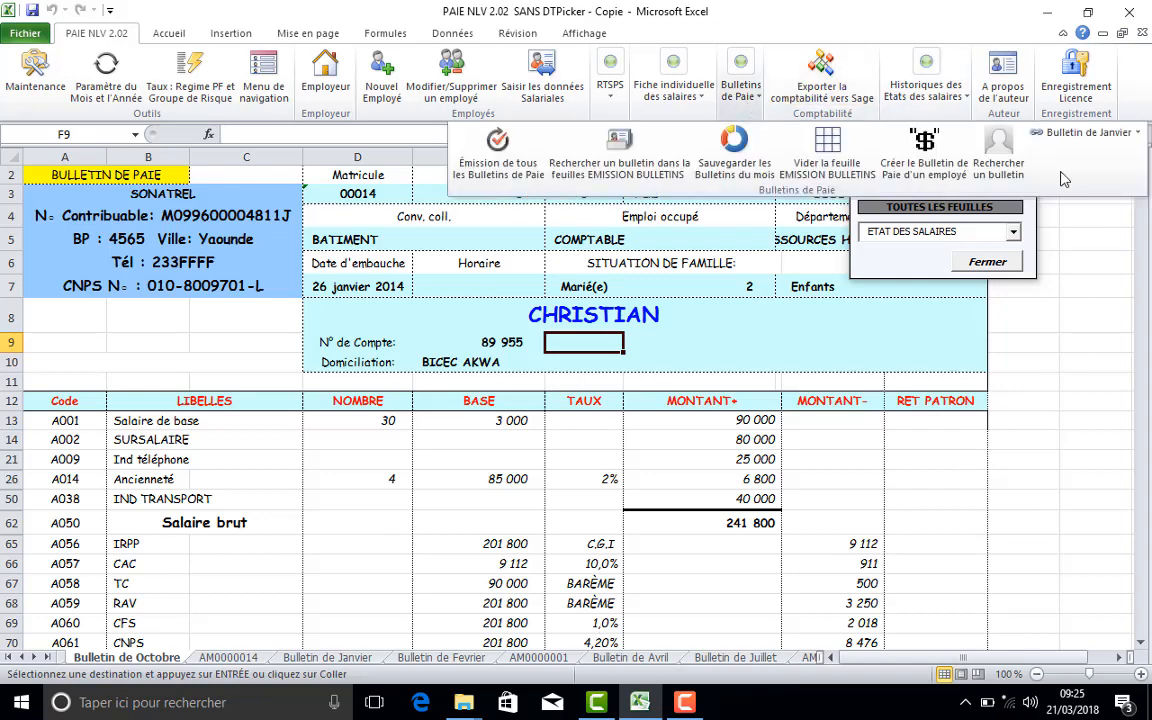
left_click(1110, 132)
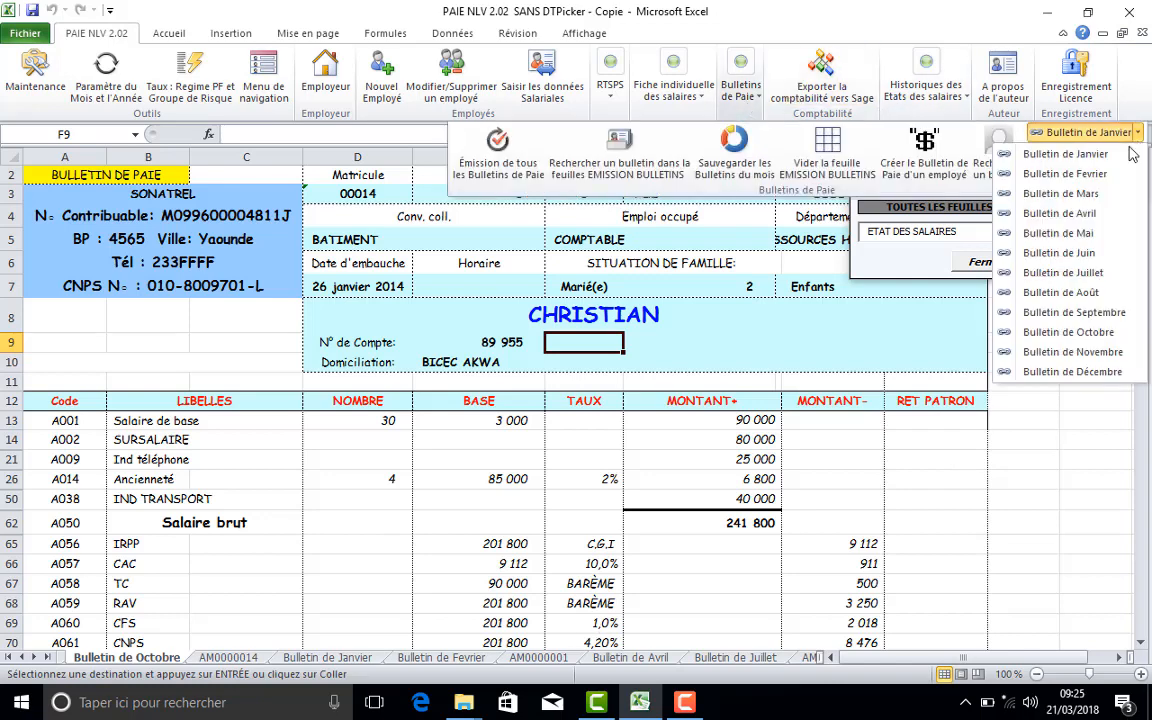
left_click(1105, 355)
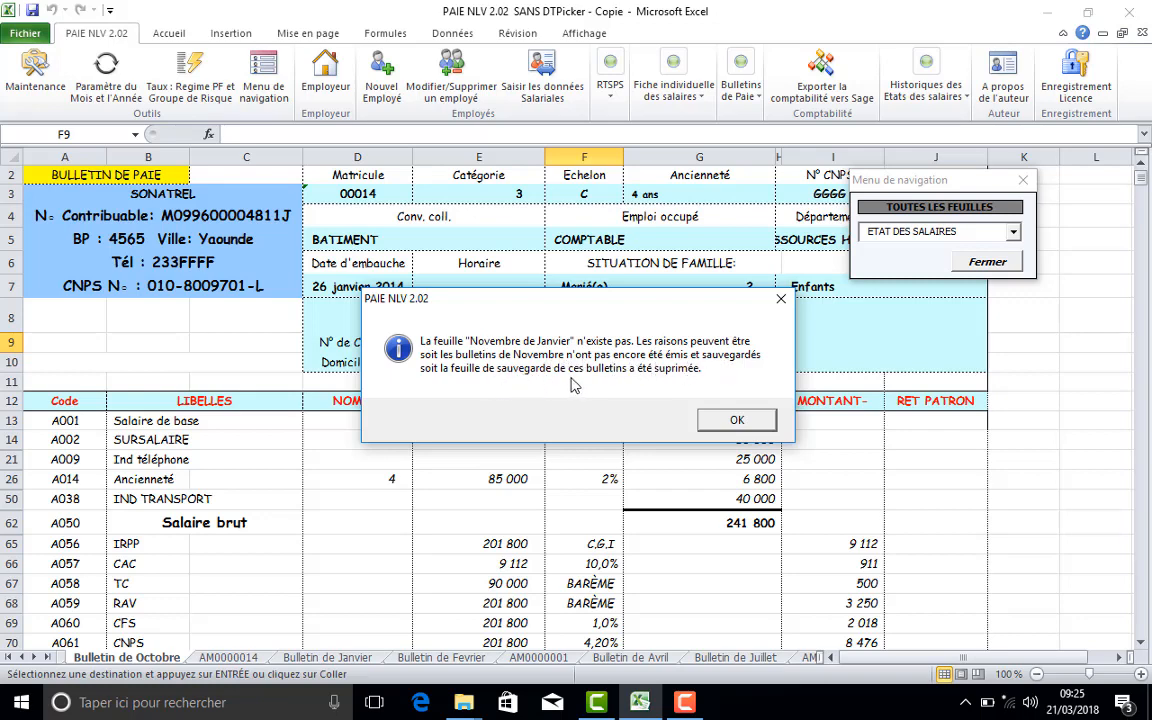
left_click(736, 421)
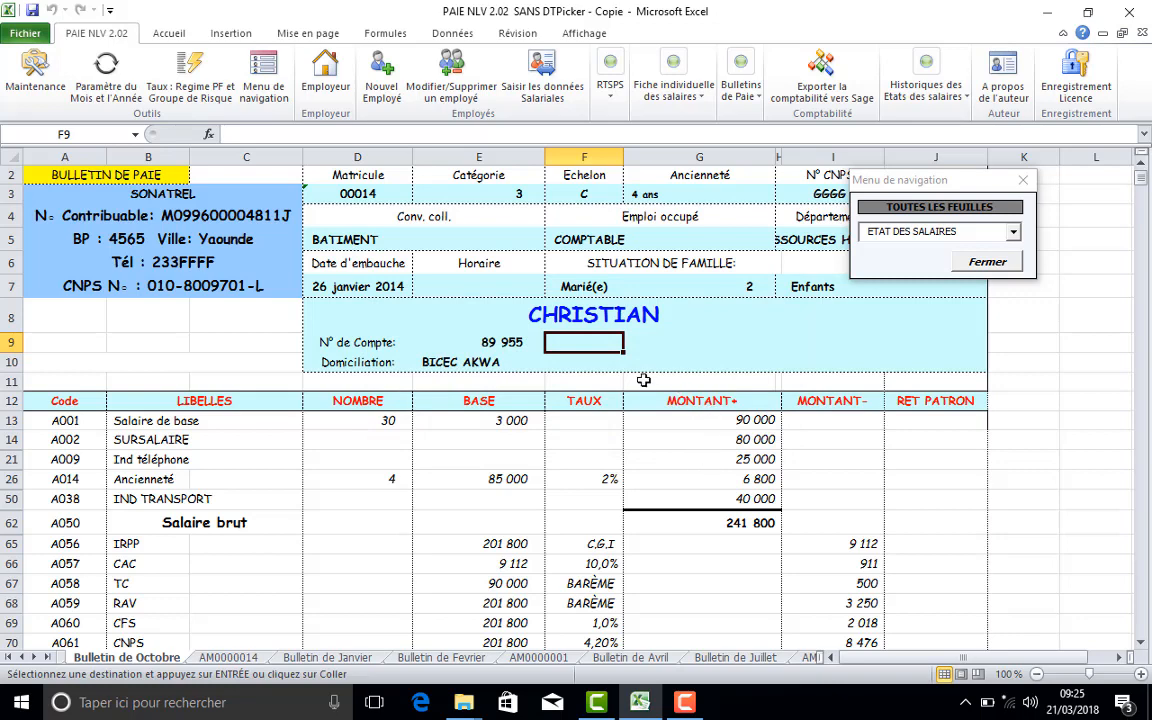
left_click(741, 92)
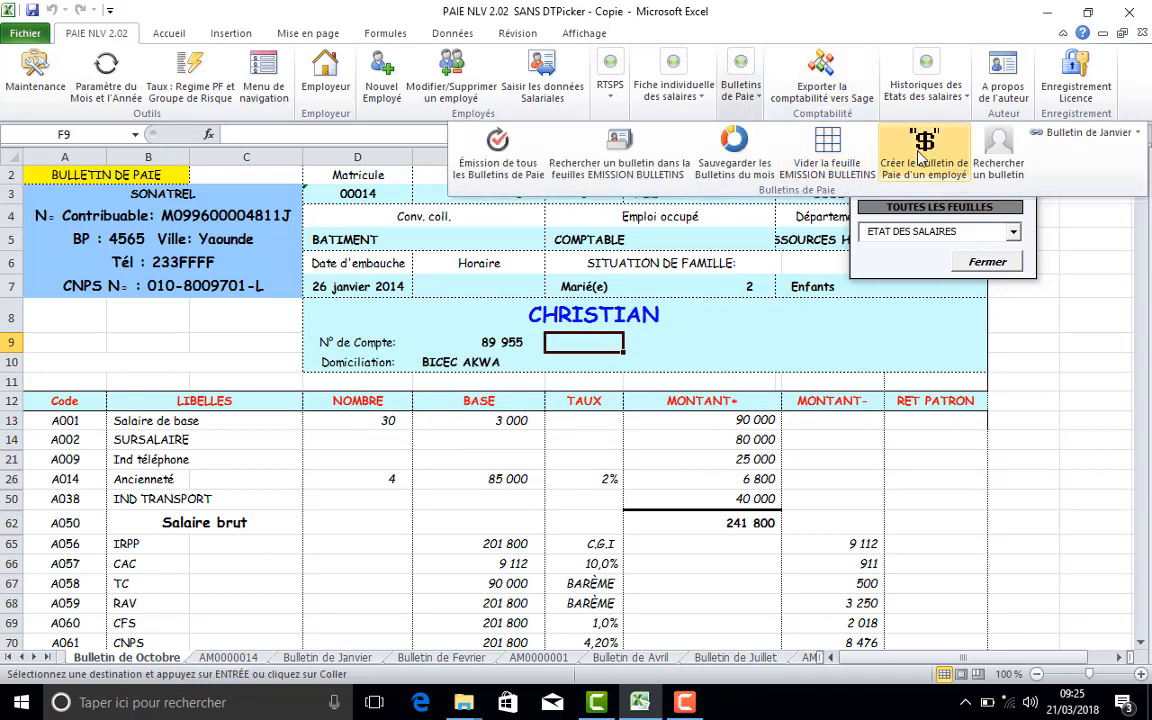
left_click(603, 300)
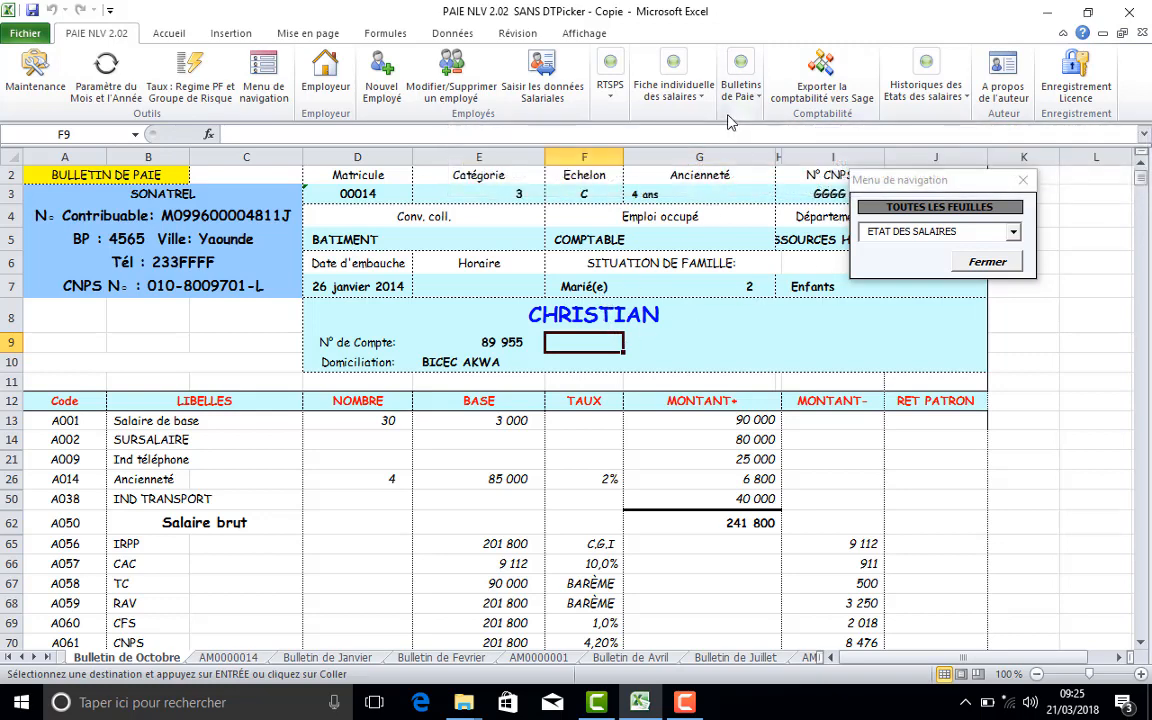